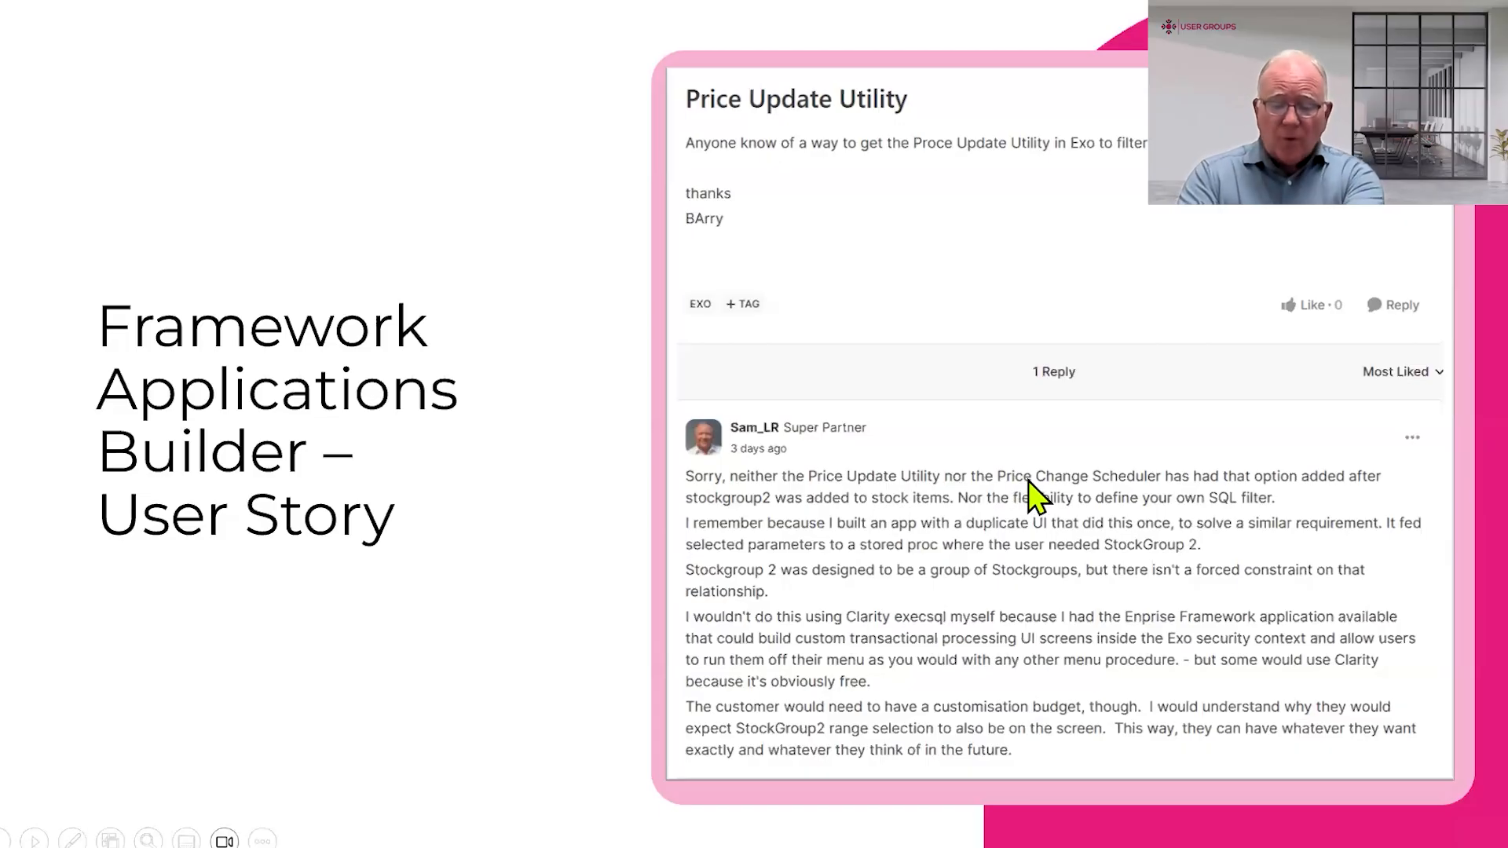
Log in to FrameWork Designer on the Automation connection by entering the account password
{"action": "left_click", "coordinate": [950, 565]}
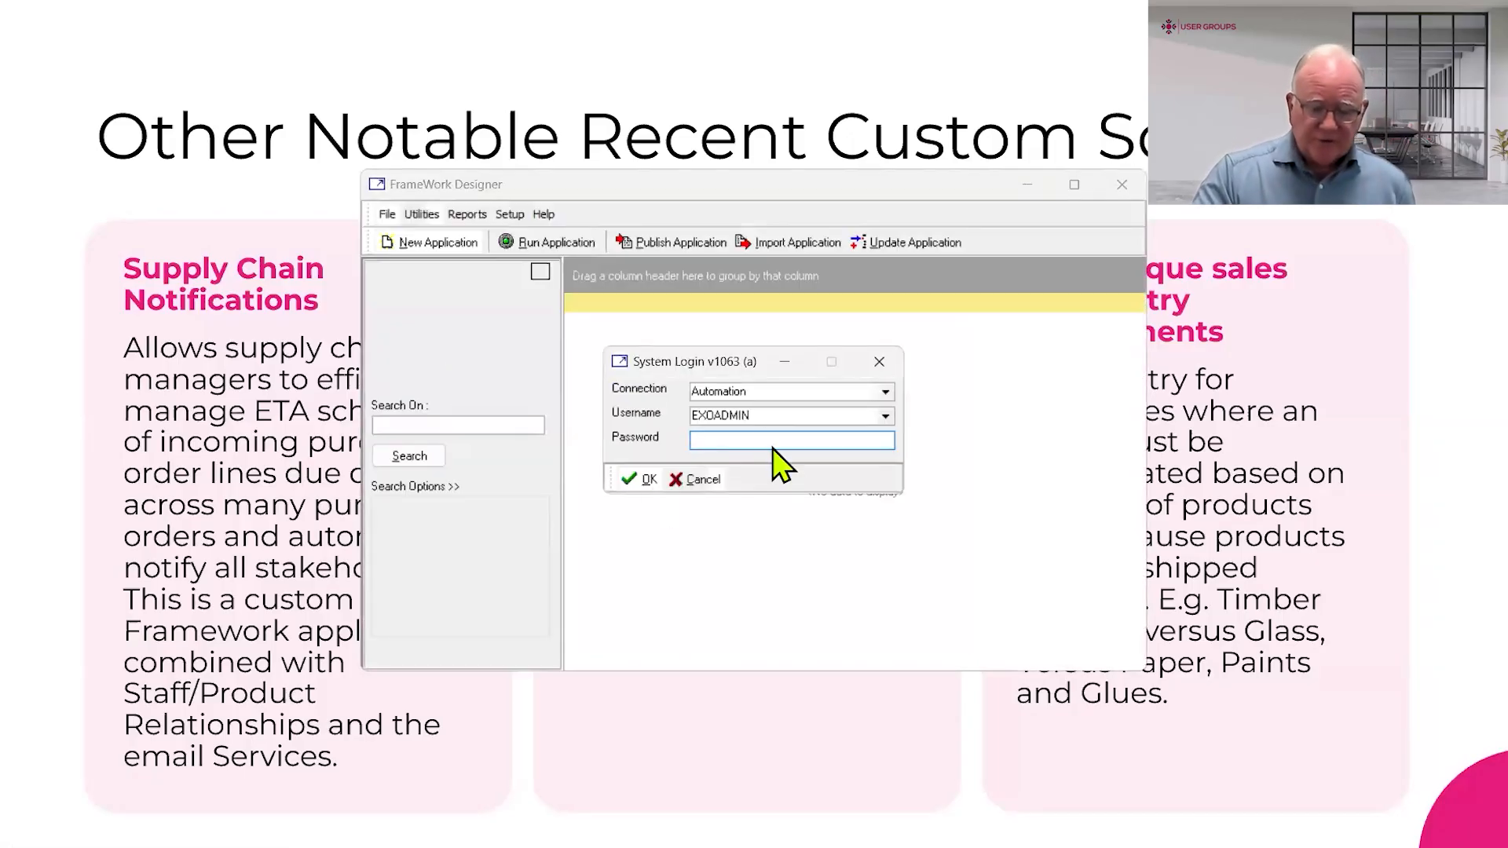
{"action": "type", "text": "********"}
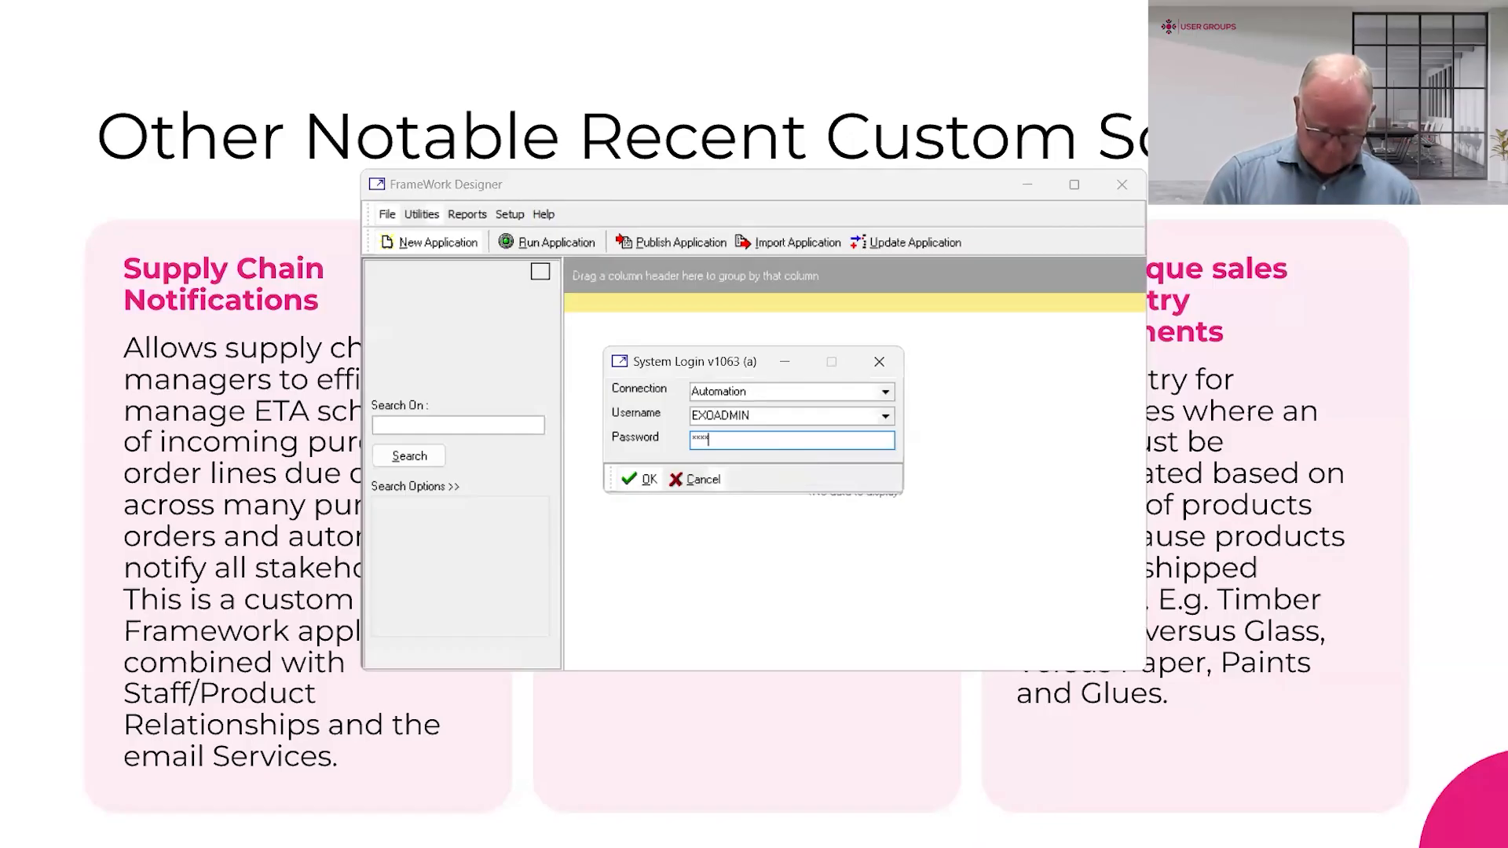
{"action": "key", "text": "Return"}
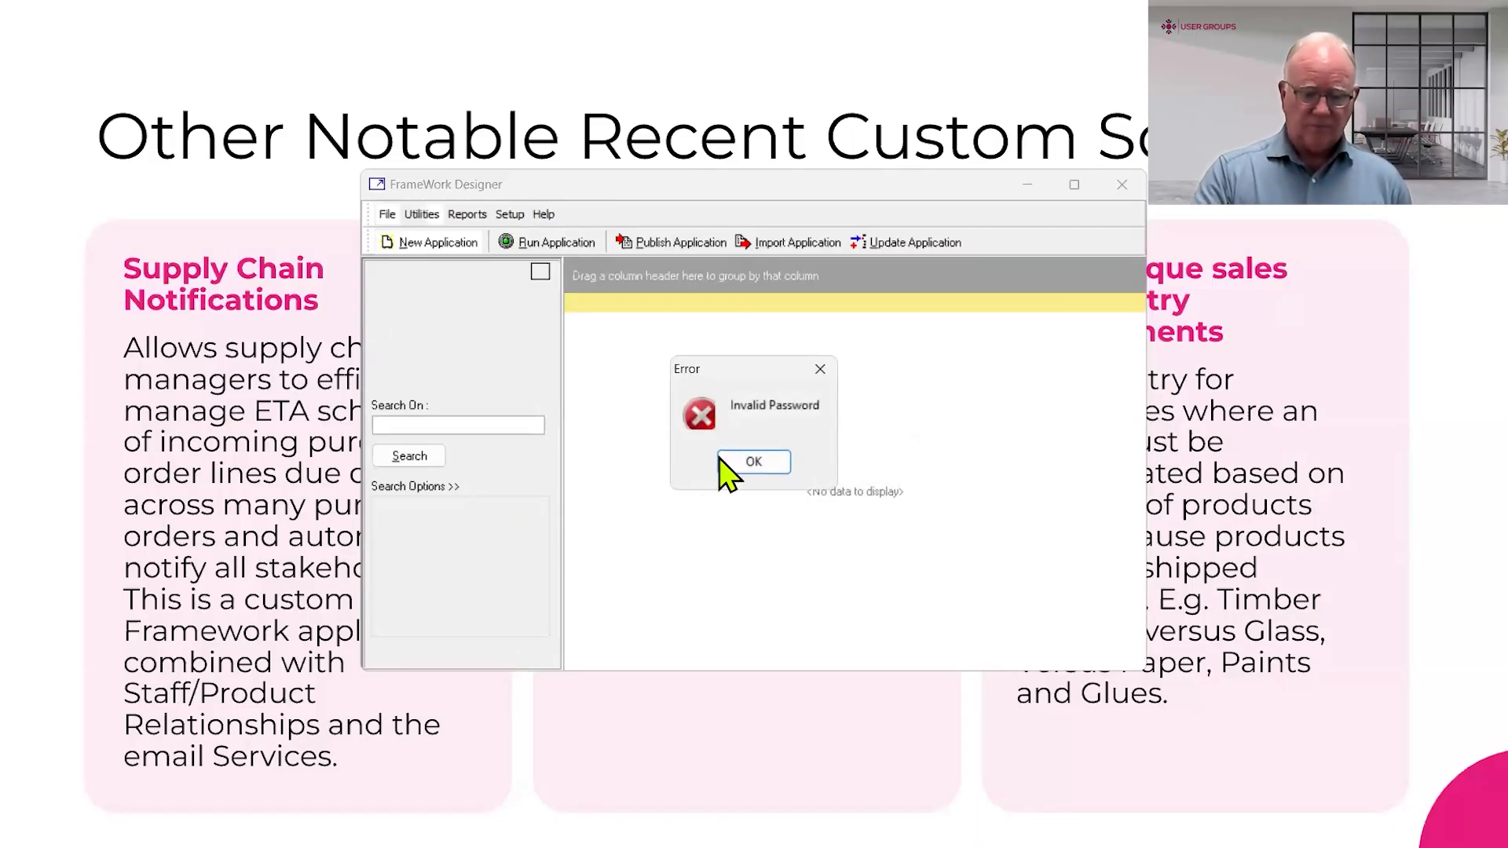
{"action": "left_click", "coordinate": [750, 463]}
{"action": "type", "text": "********"}
{"action": "key", "text": "Return"}
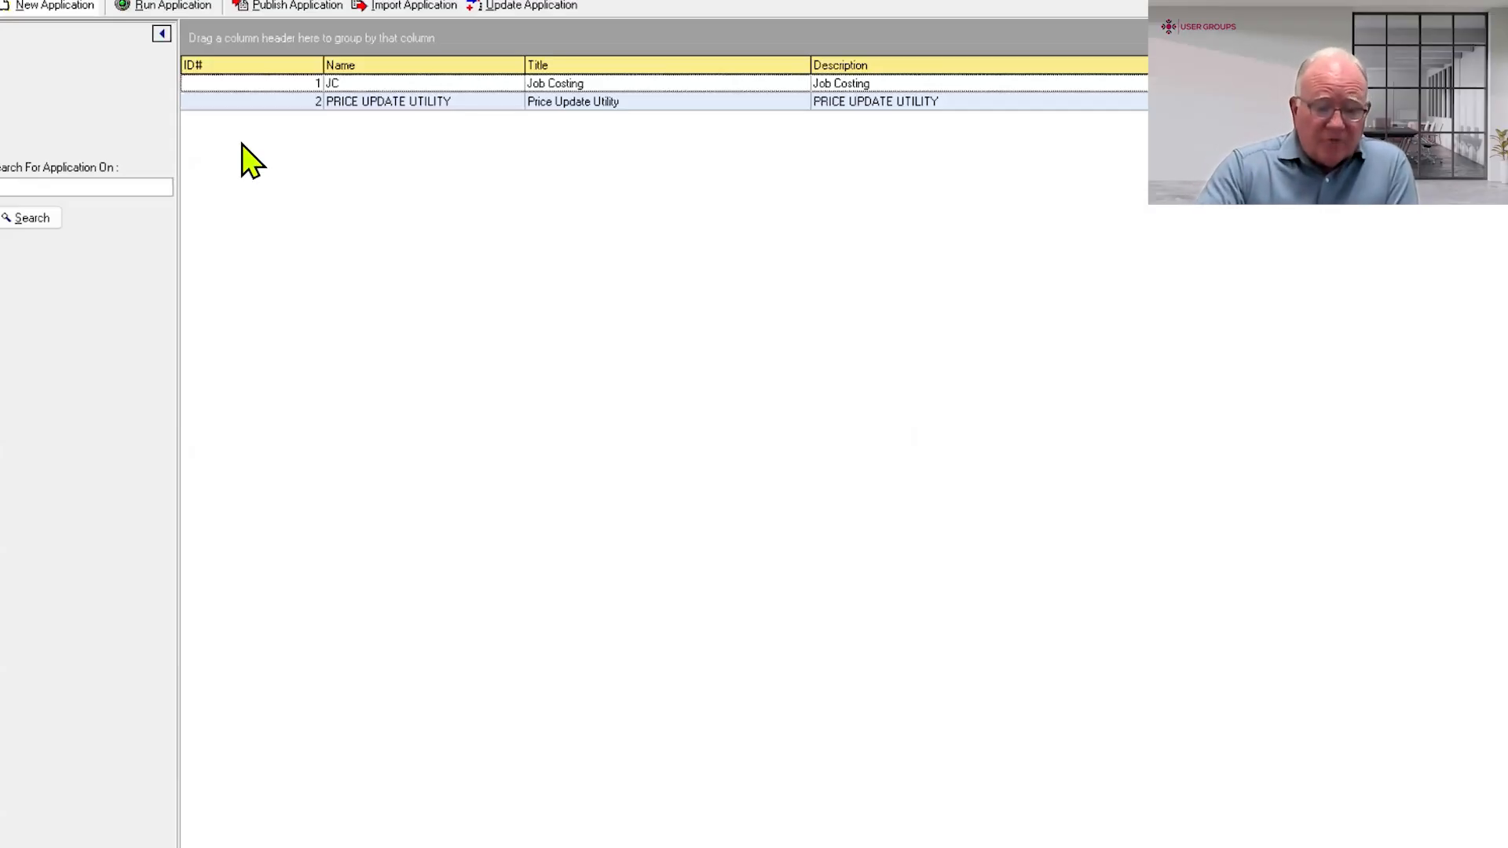
Open the PRICE UPDATE UTILITY application and its PRICEUPDATEPARAMS form definition
{"action": "left_click", "coordinate": [431, 110]}
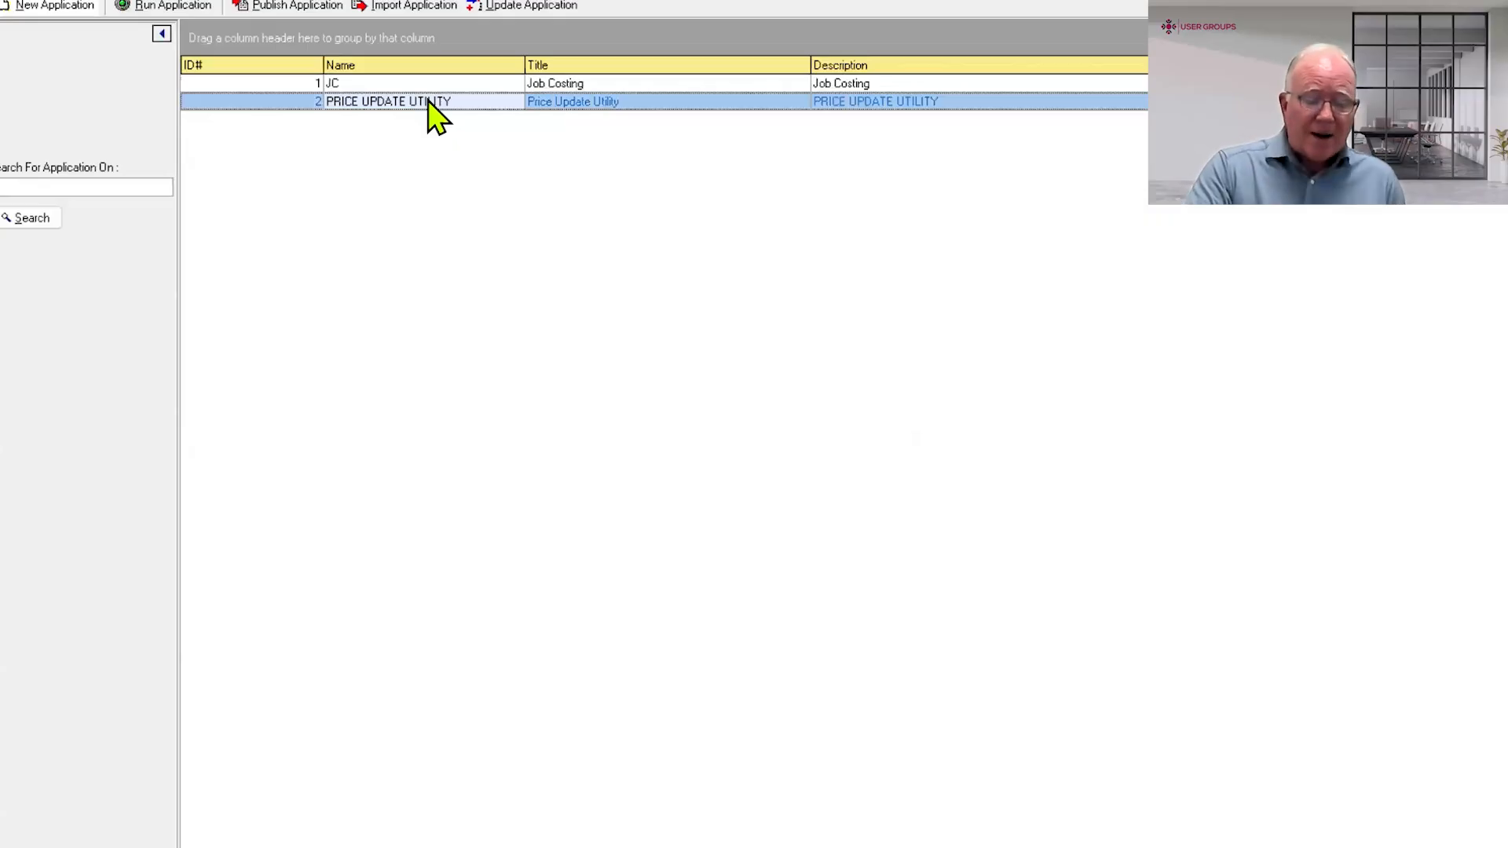
{"action": "double_click", "coordinate": [431, 110]}
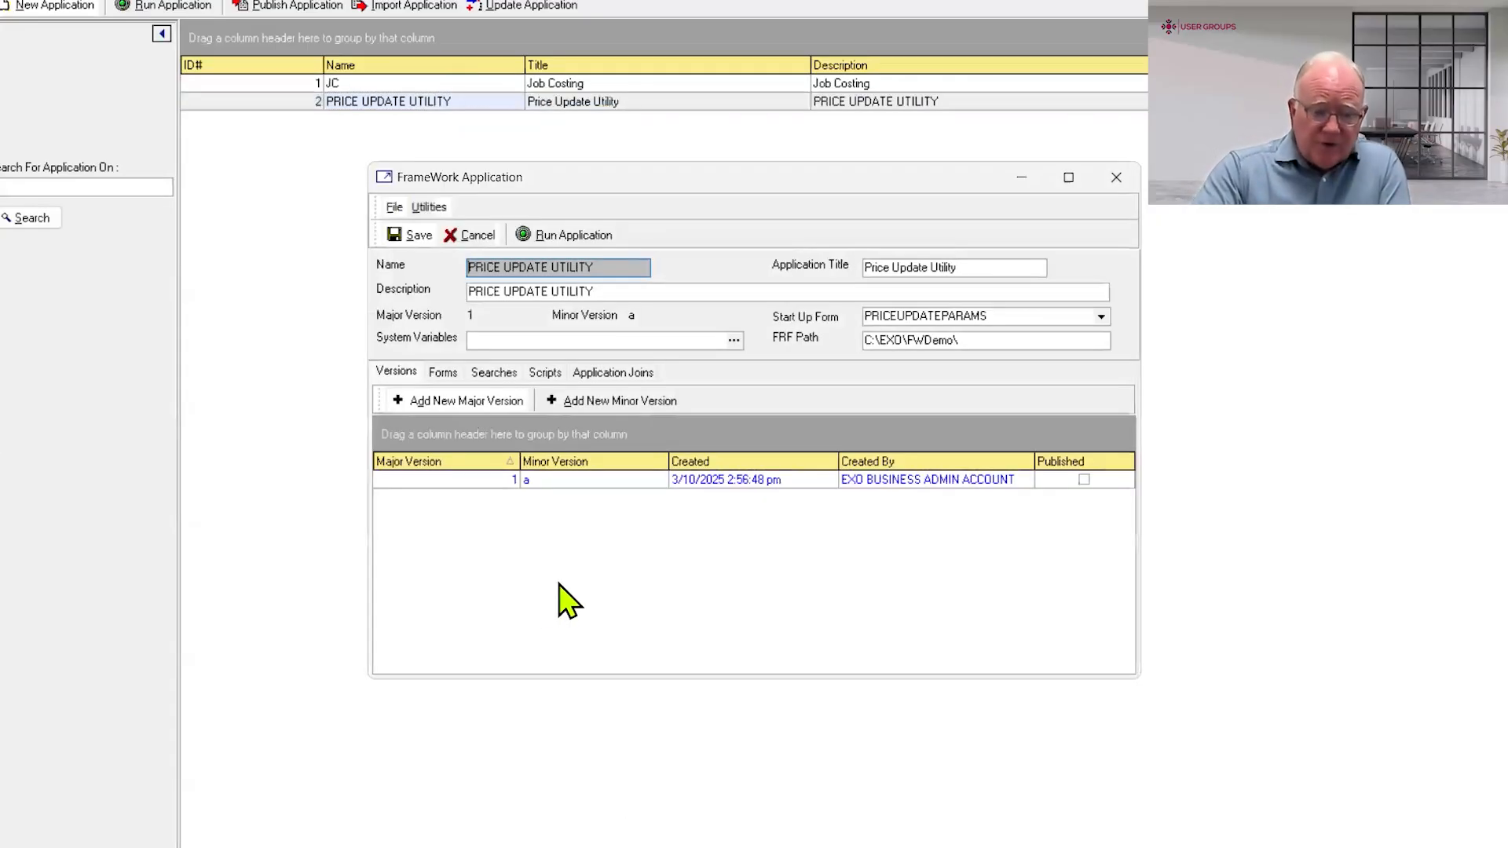
{"action": "left_click", "coordinate": [443, 372]}
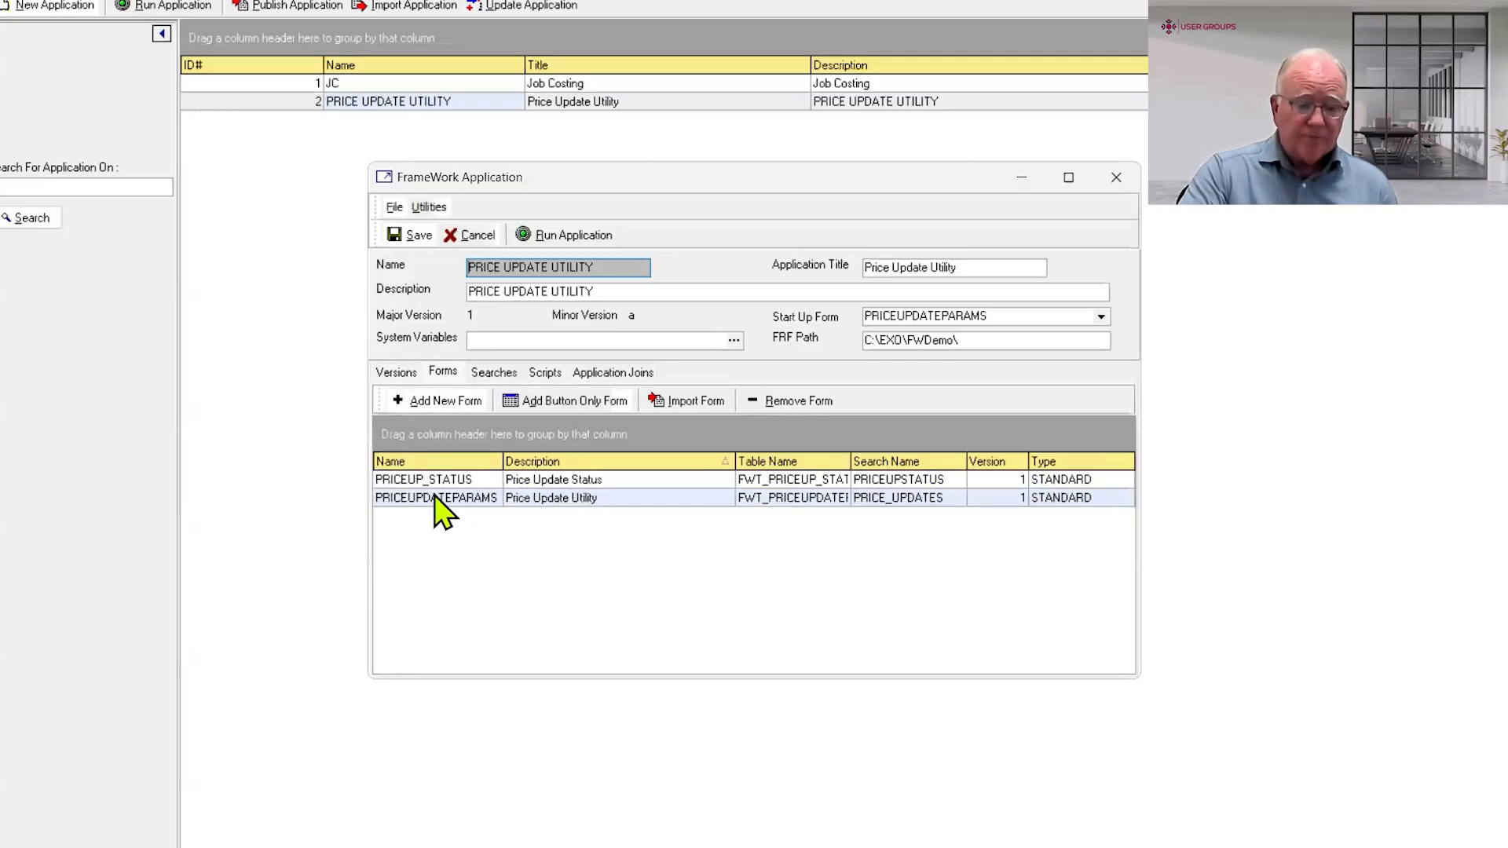
{"action": "left_click", "coordinate": [437, 497]}
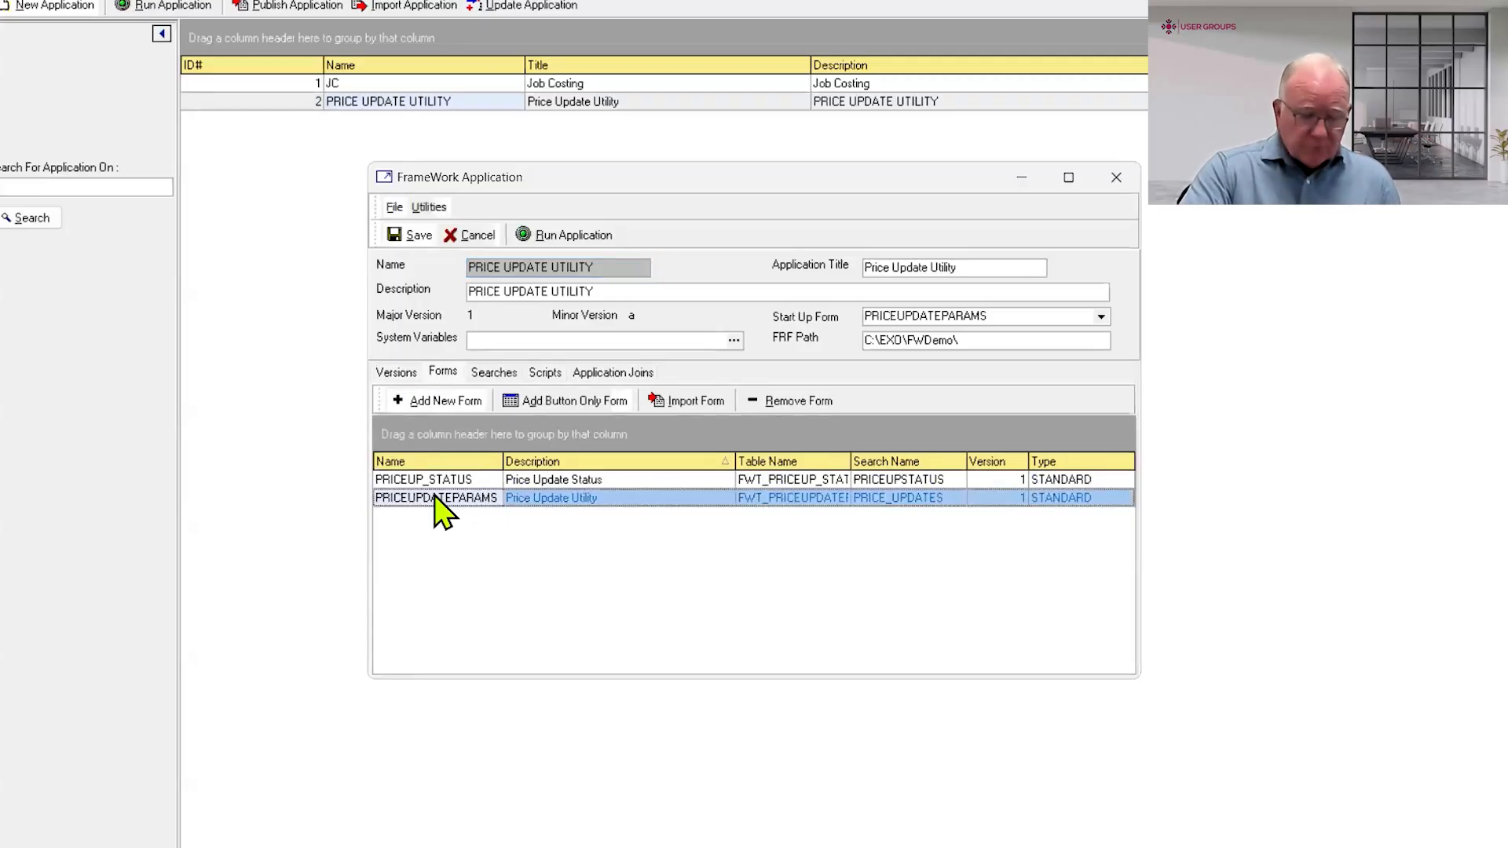
{"action": "double_click", "coordinate": [436, 499]}
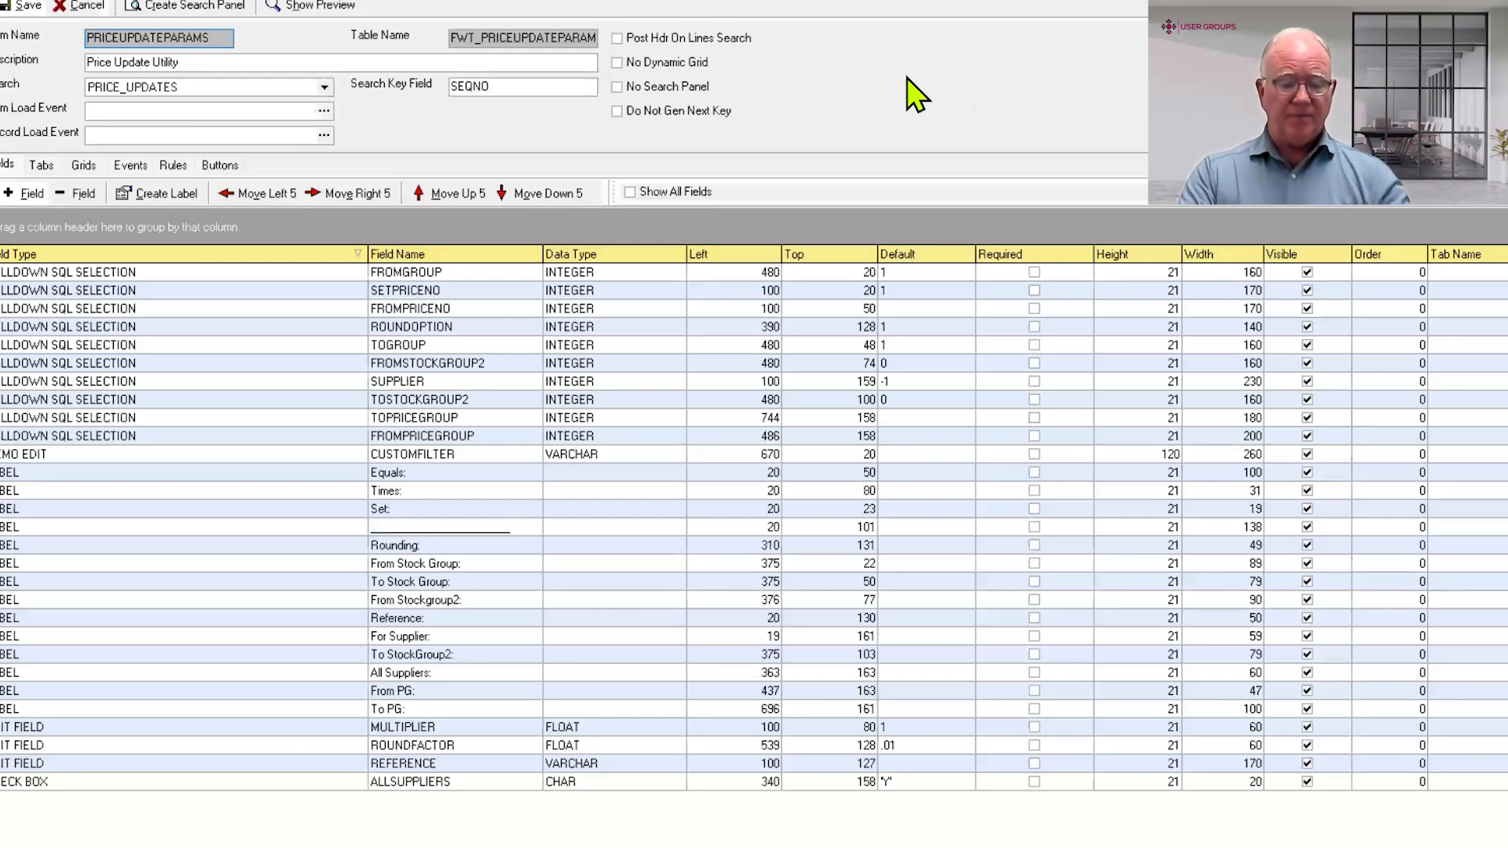
Preview the form's layout, examining the From Stock Group field, and switch to MYOB Exo Business
{"action": "left_click", "coordinate": [322, 4]}
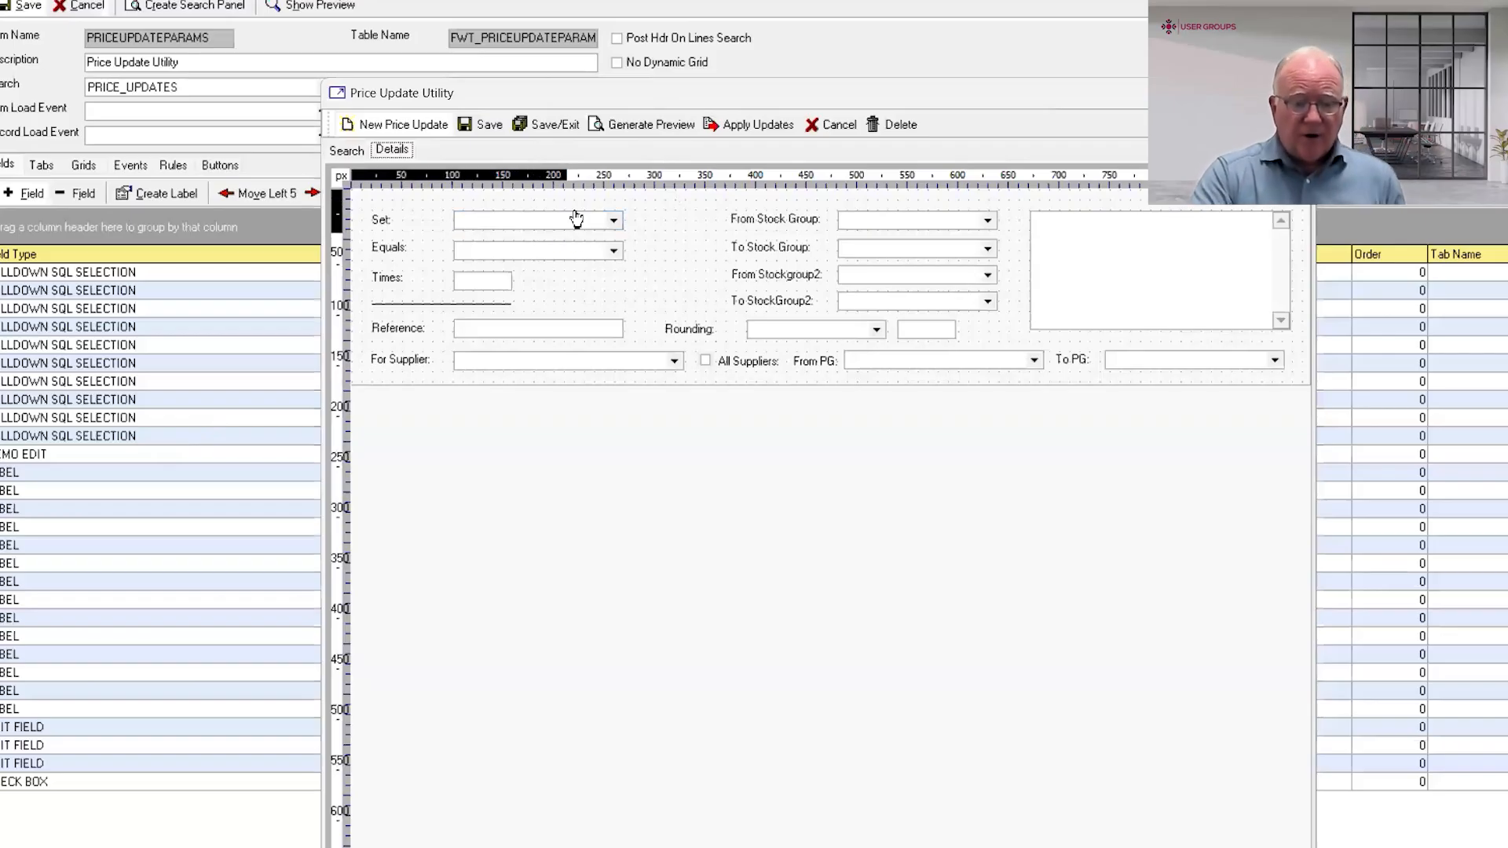
{"action": "left_click", "coordinate": [915, 227]}
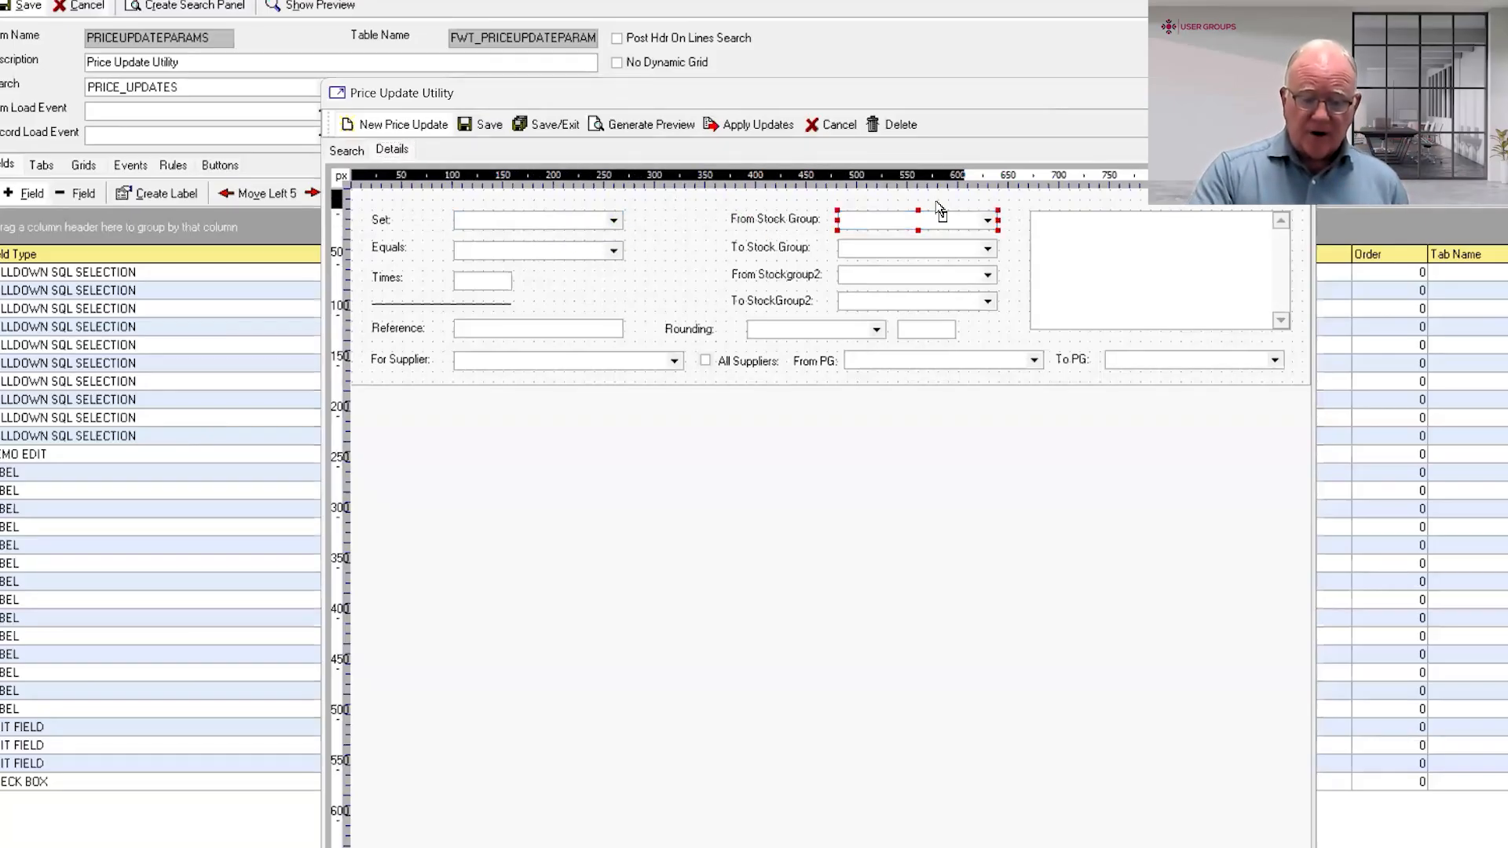
{"action": "mouse_move", "coordinate": [928, 224]}
{"action": "left_mouse_down"}
{"action": "mouse_move", "coordinate": [901, 223]}
{"action": "mouse_move", "coordinate": [941, 225]}
{"action": "left_mouse_up"}
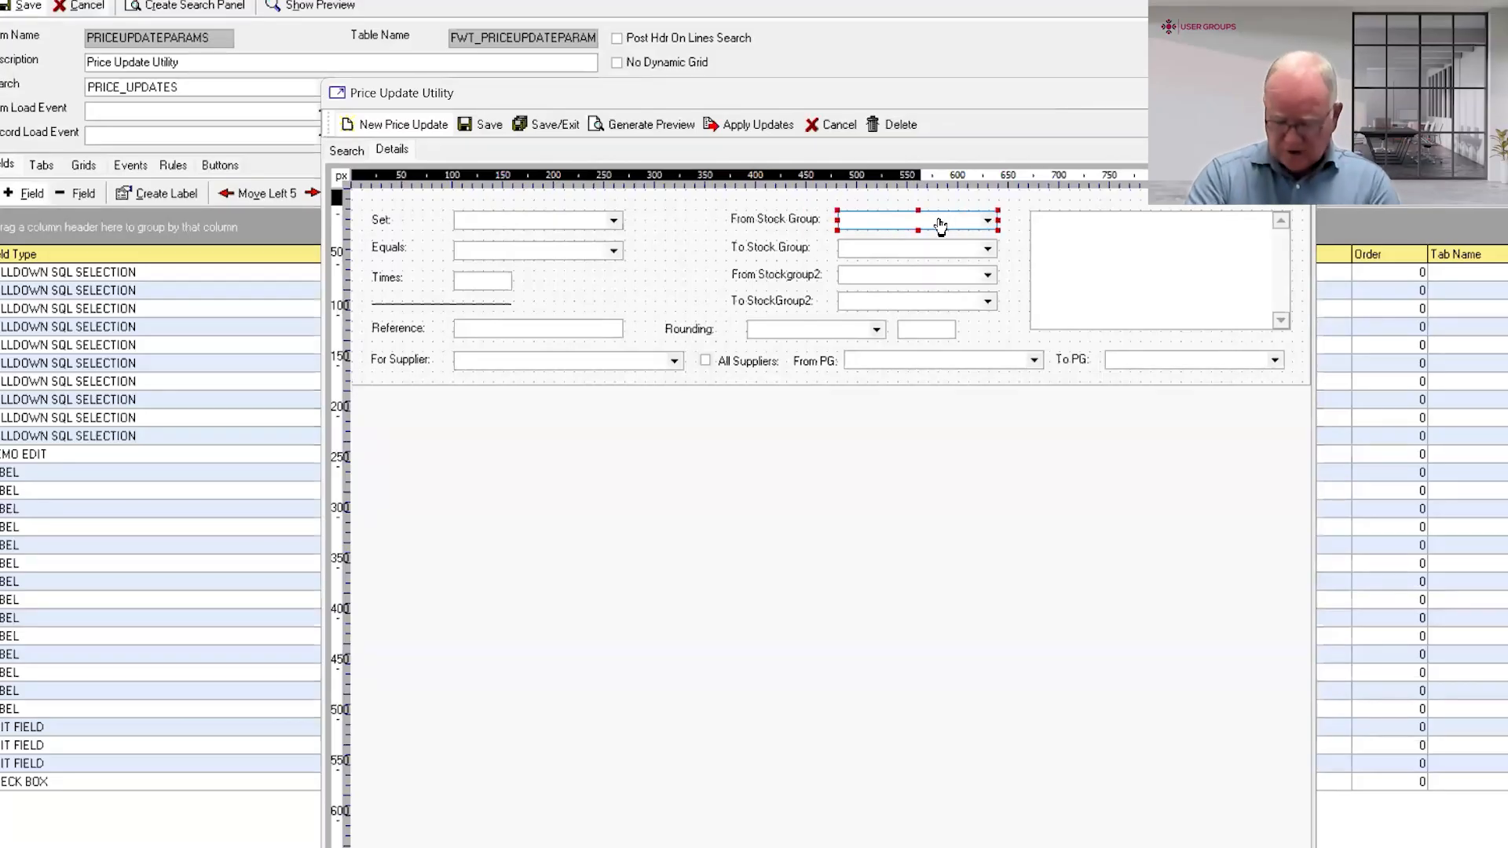
{"action": "left_click", "coordinate": [950, 496]}
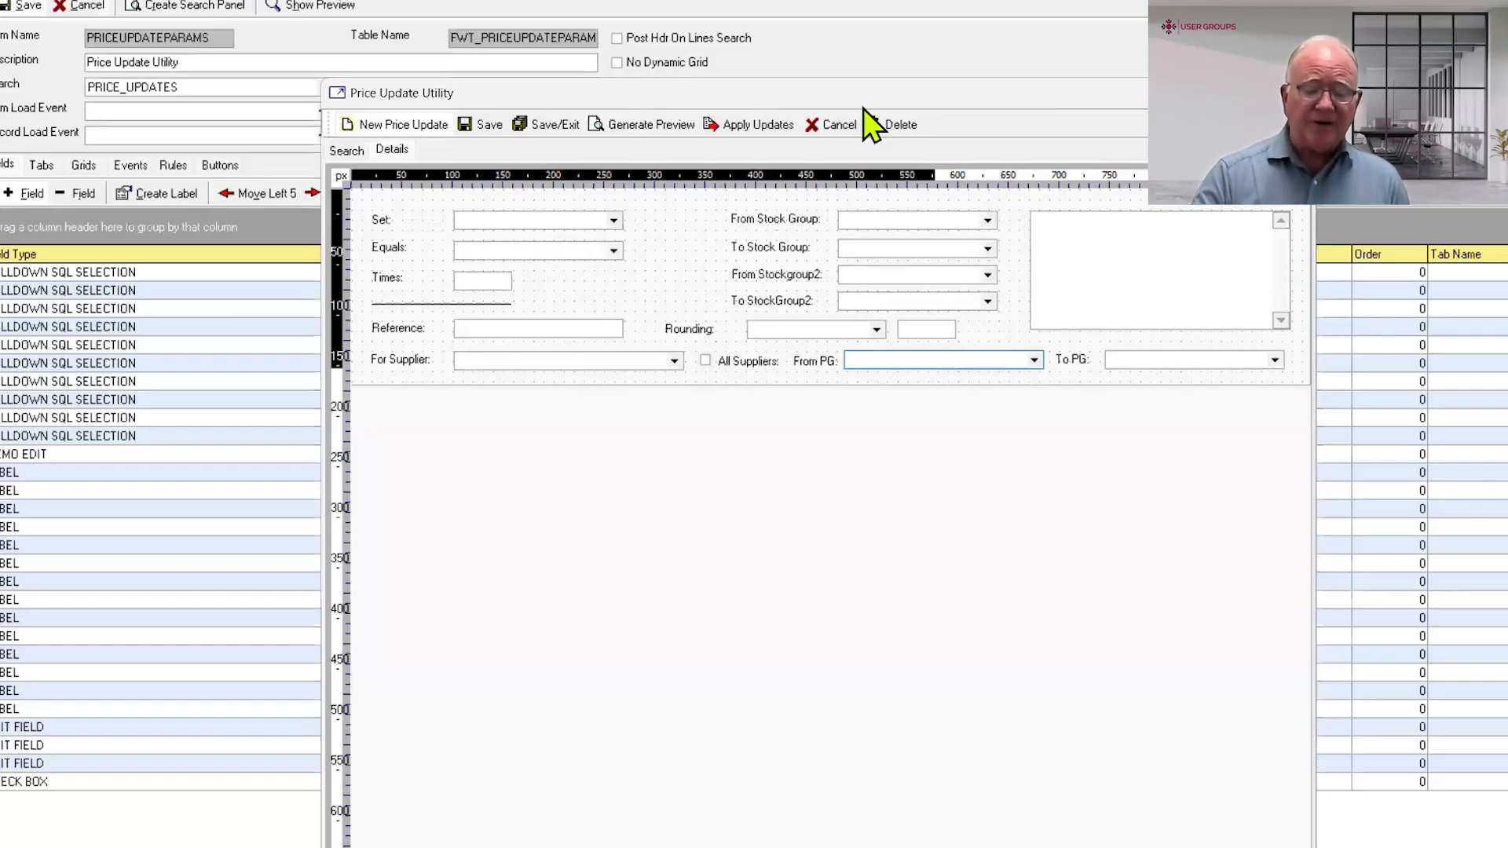
{"action": "left_click", "coordinate": [836, 120]}
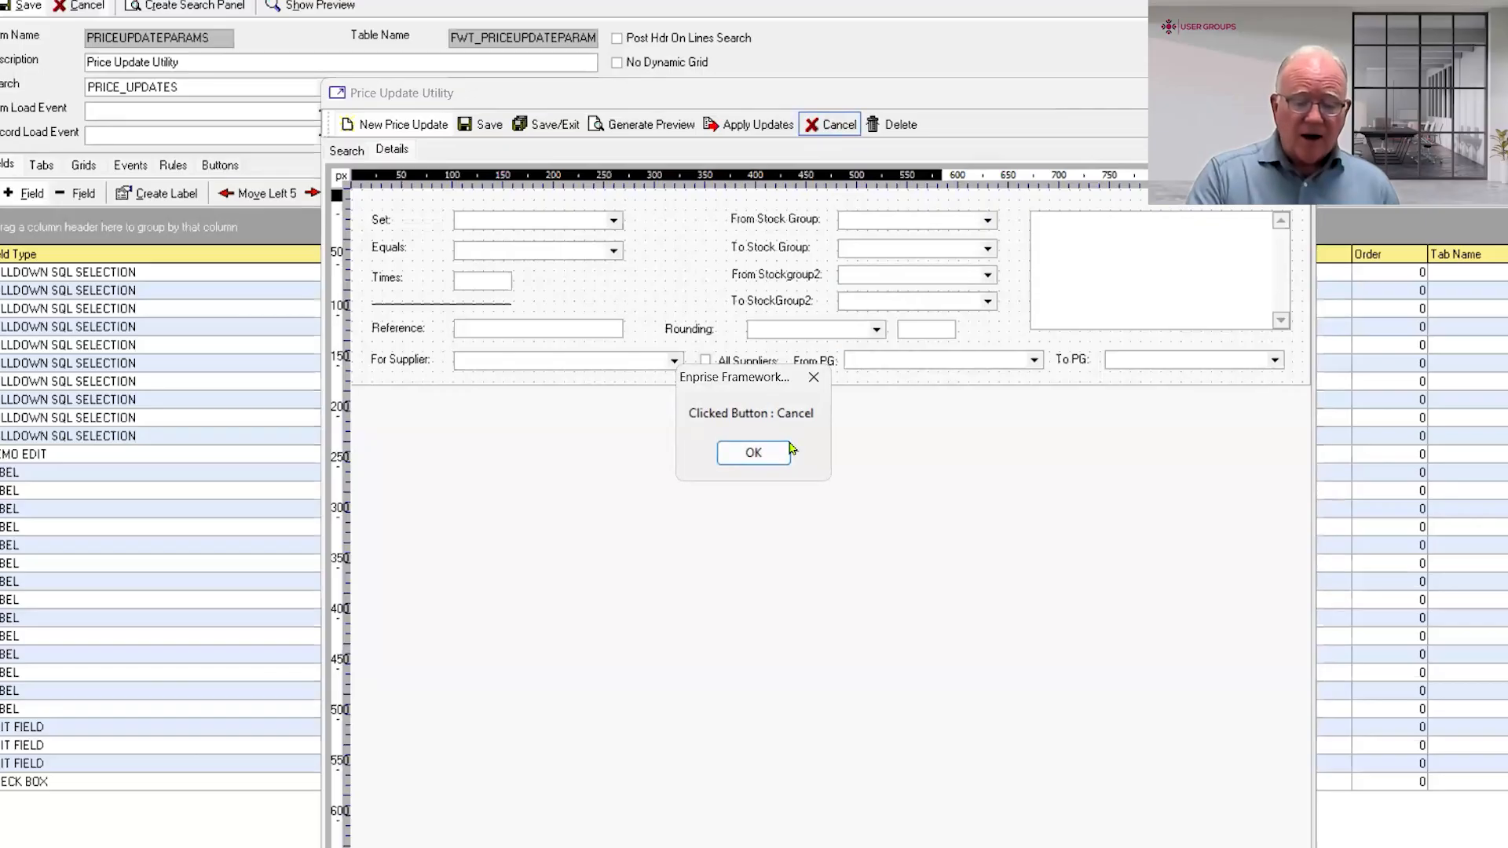
{"action": "left_click", "coordinate": [787, 452]}
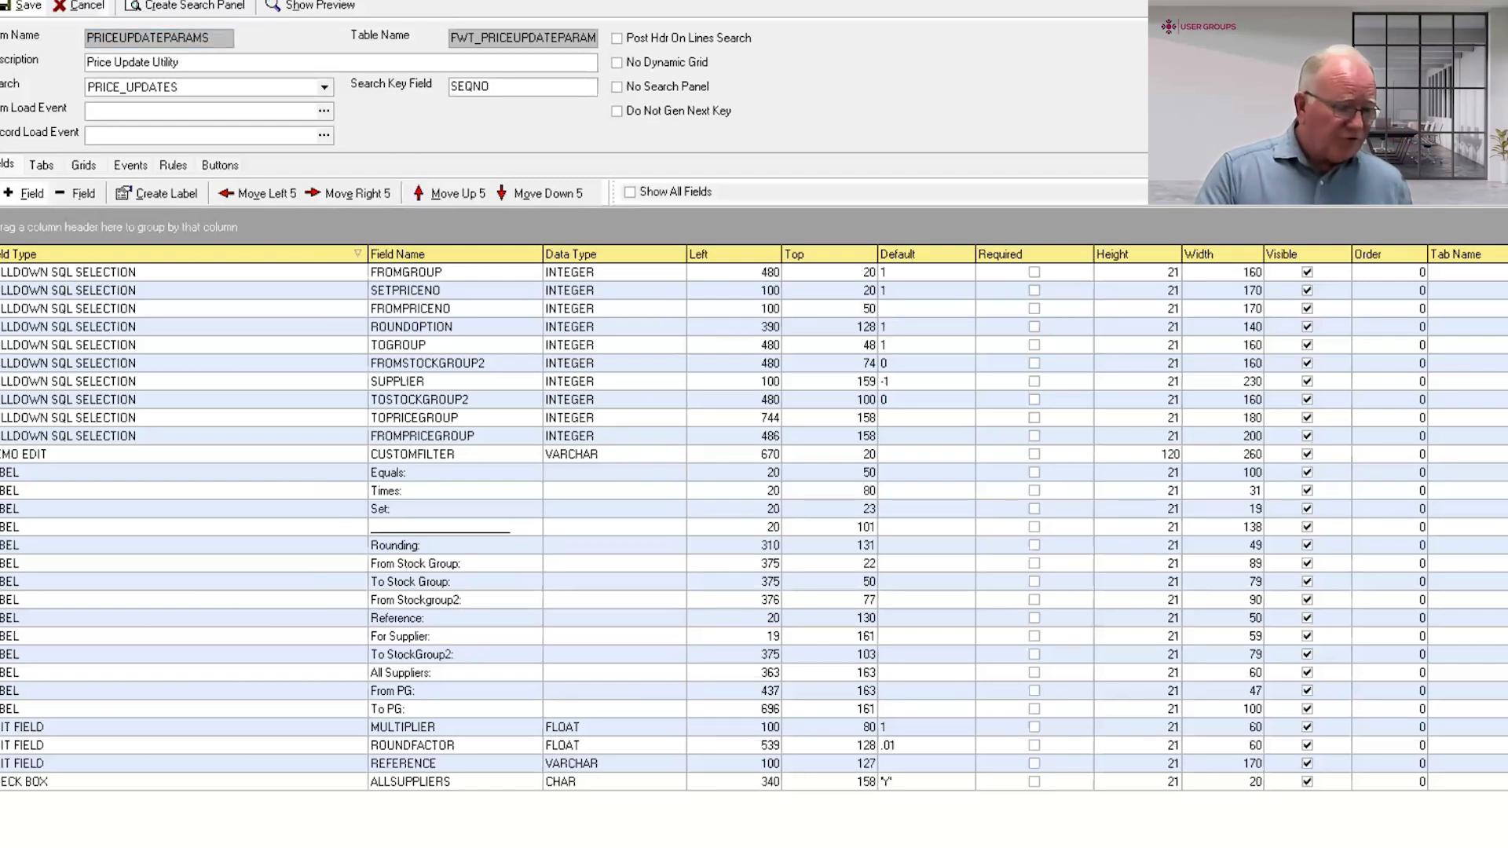
{"action": "key", "text": "alt+Tab"}
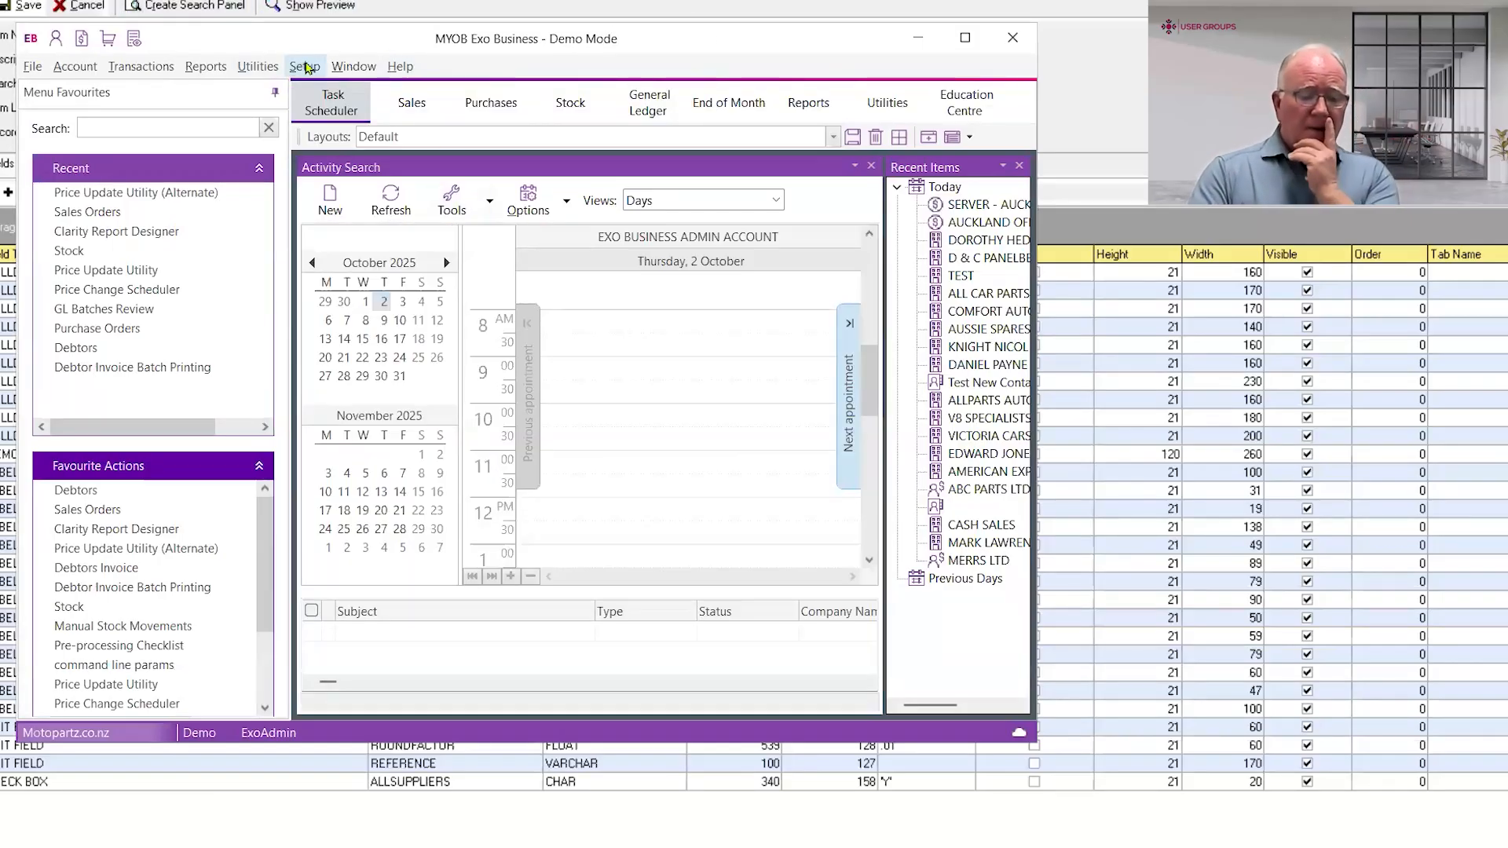
{"action": "left_click", "coordinate": [258, 66]}
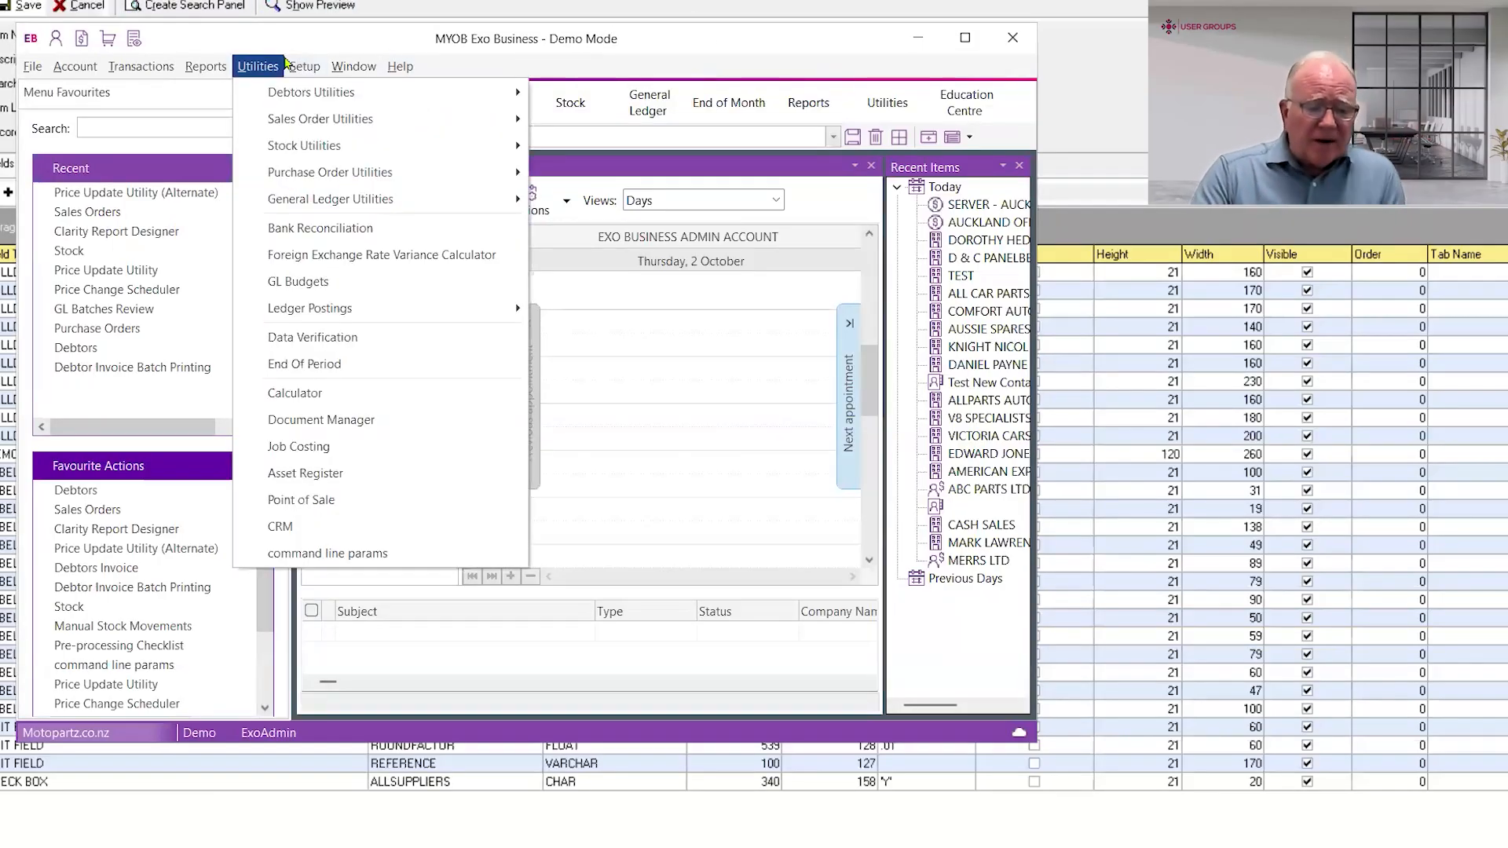
{"action": "mouse_move", "coordinate": [373, 149]}
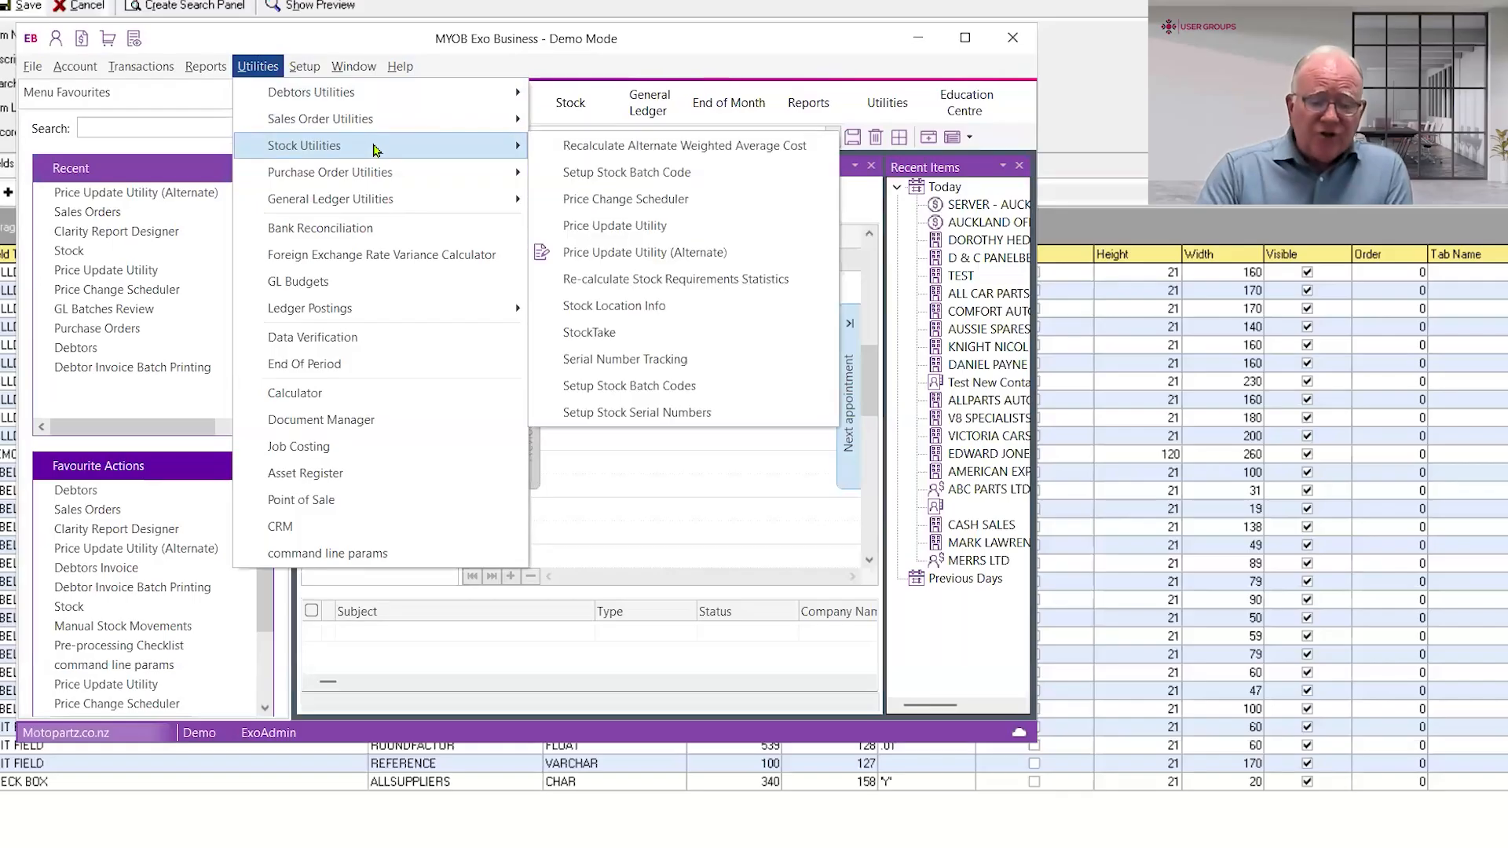
{"action": "left_click", "coordinate": [619, 152]}
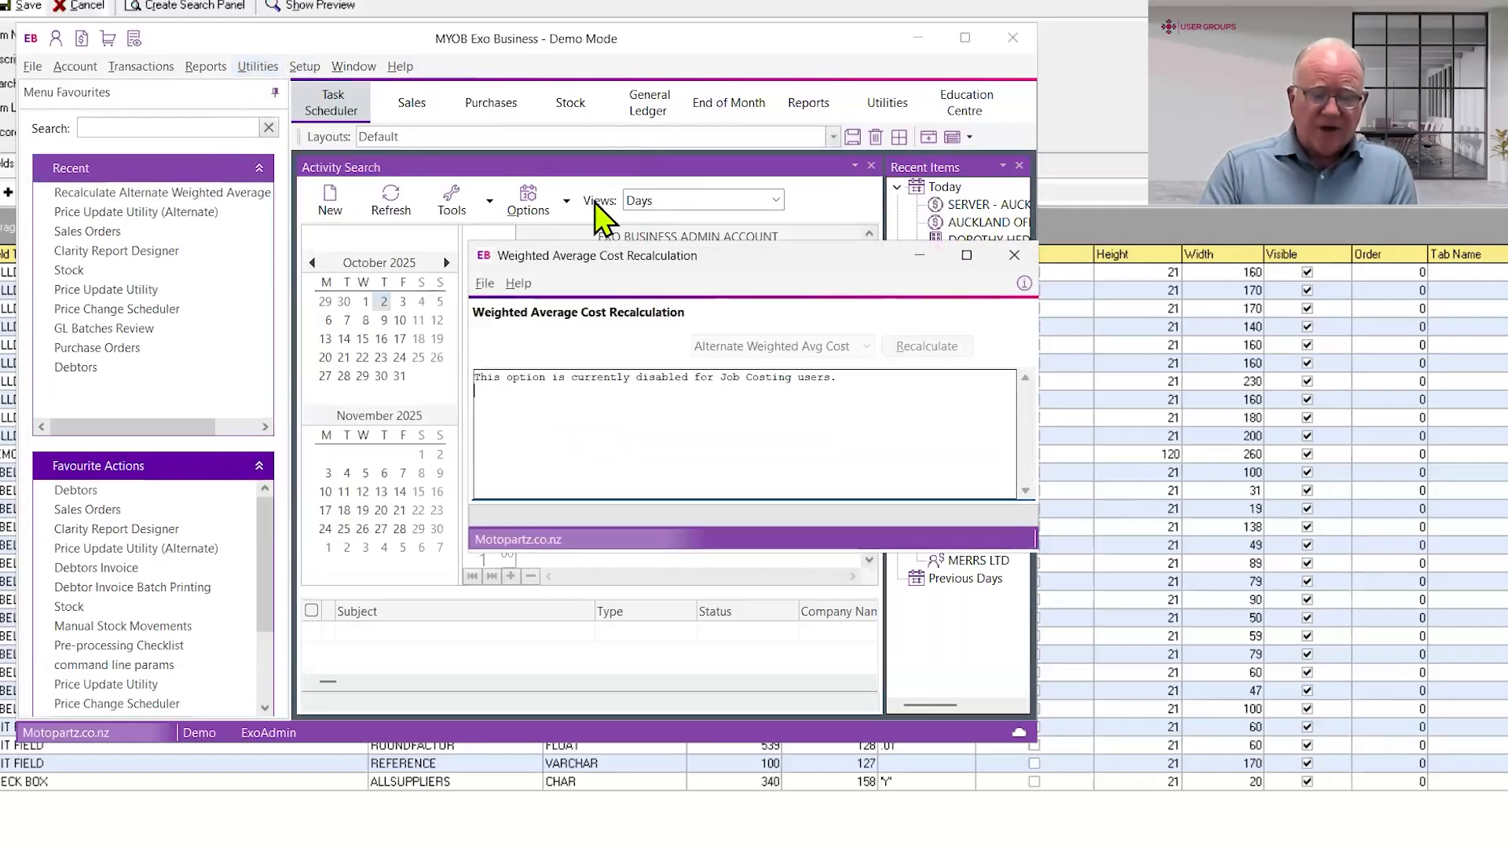
{"action": "left_click", "coordinate": [1014, 255]}
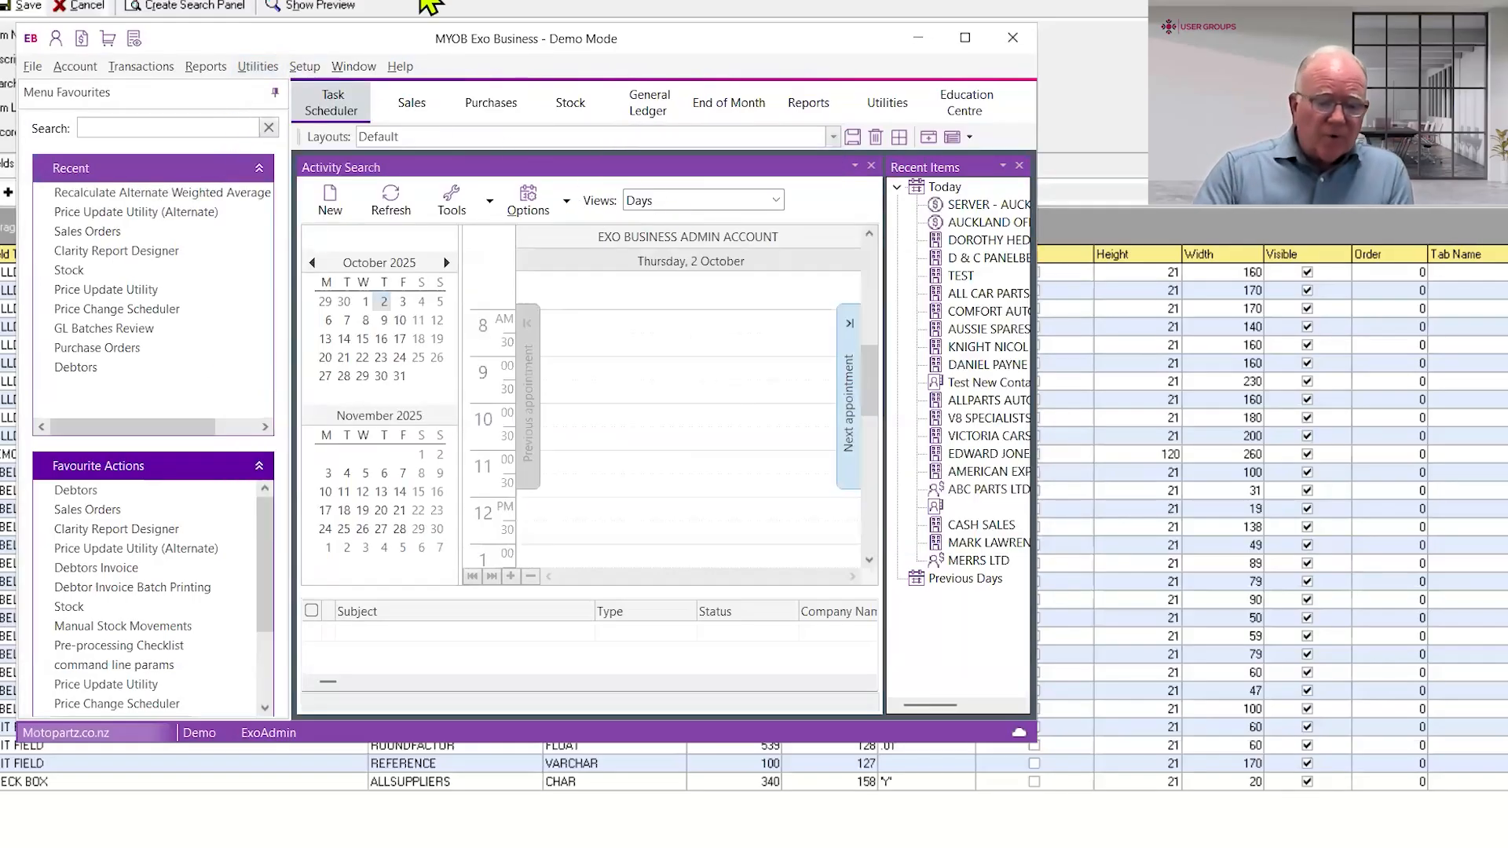
Open the standard Price Update Utility from the stock utilities, widen its window to examine its options, and close it
{"action": "left_click", "coordinate": [263, 68]}
{"action": "mouse_move", "coordinate": [353, 147]}
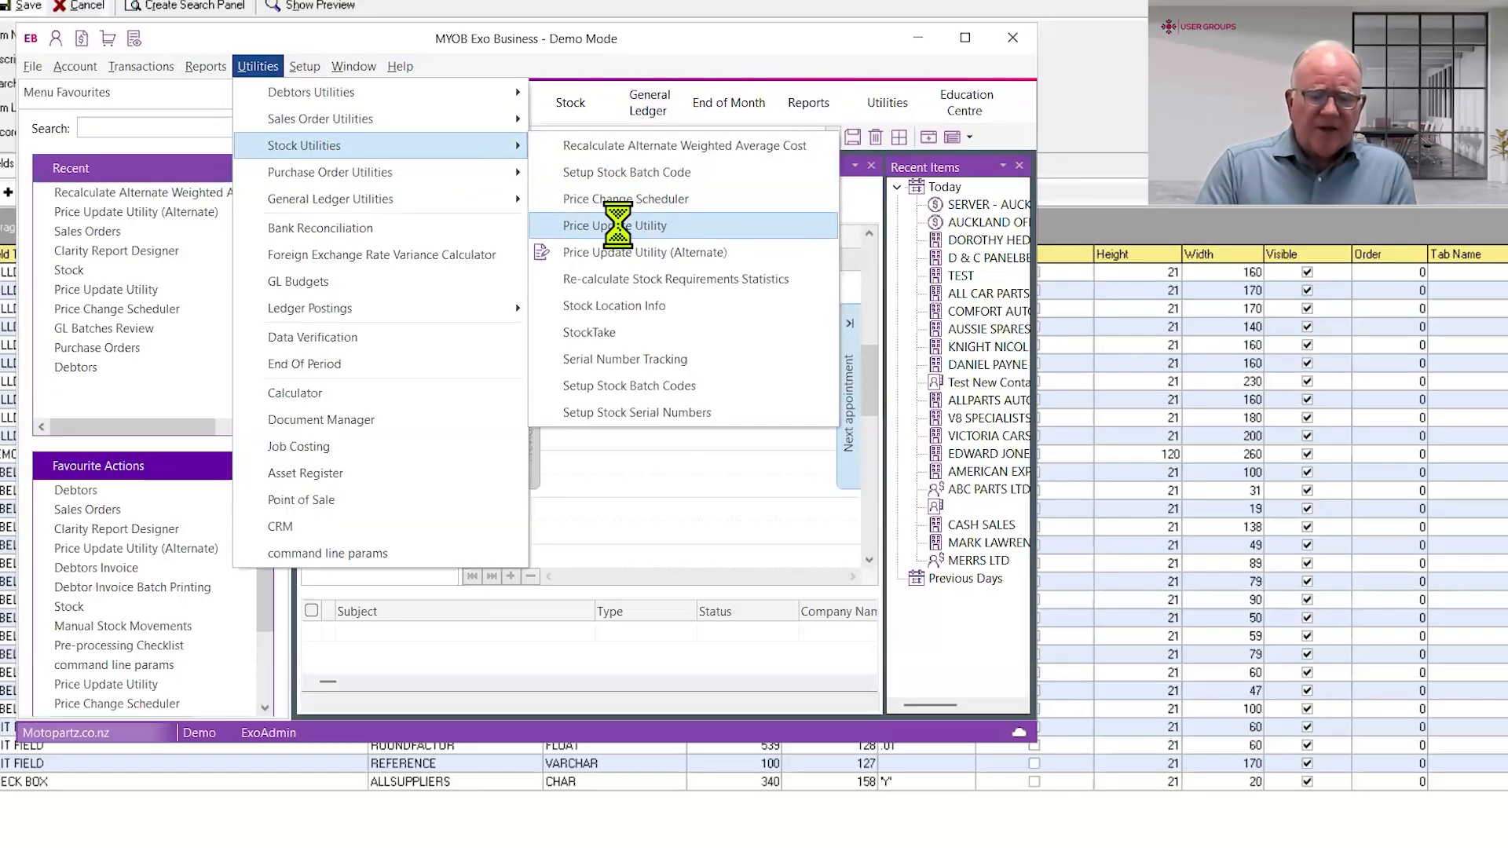
{"action": "left_click", "coordinate": [620, 228]}
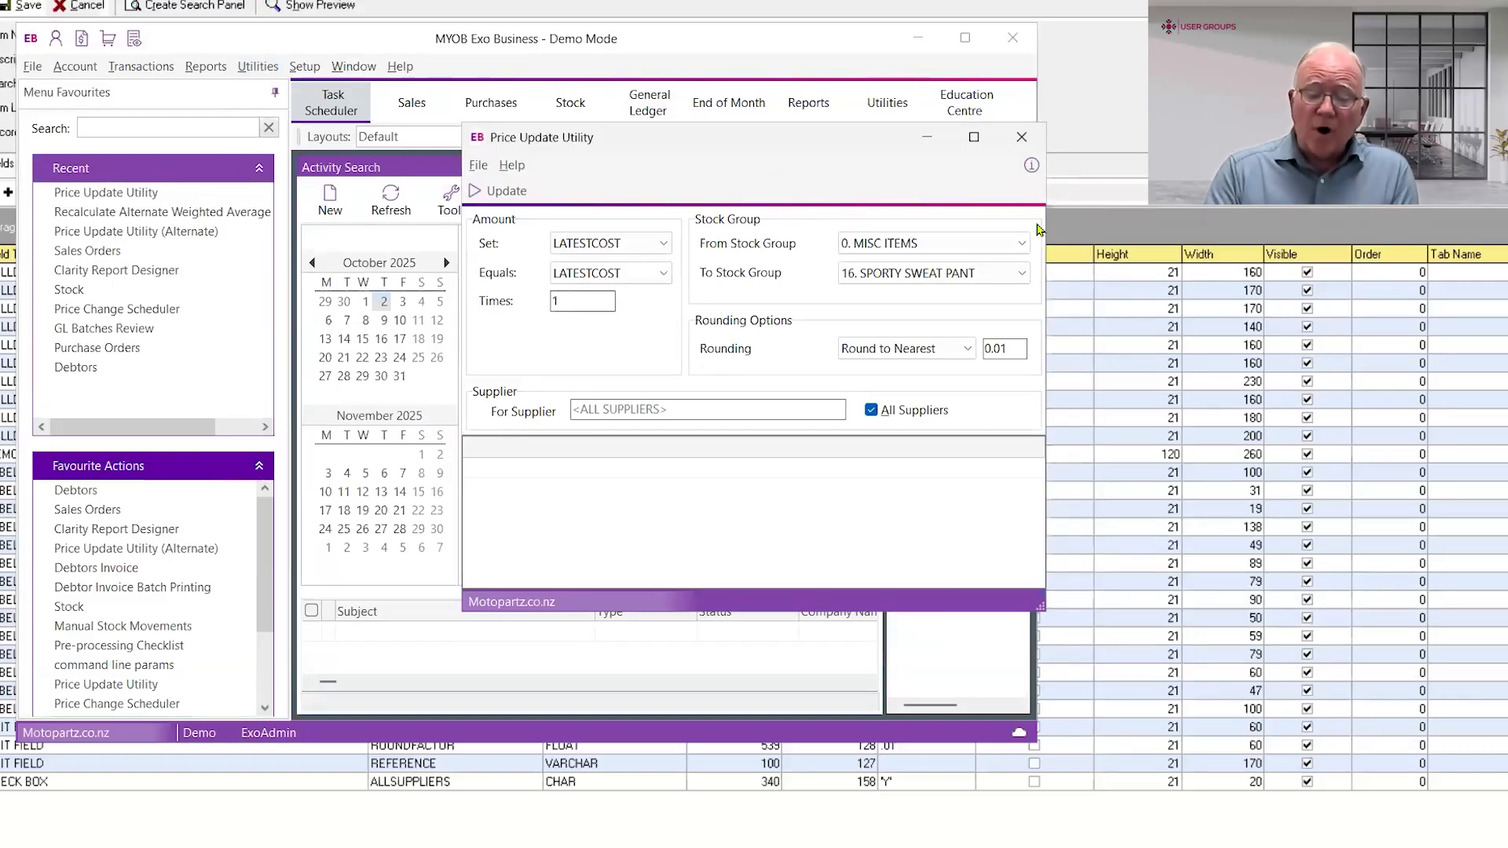
{"action": "left_click_drag", "start_coordinate": [1049, 188], "coordinate": [1329, 189]}
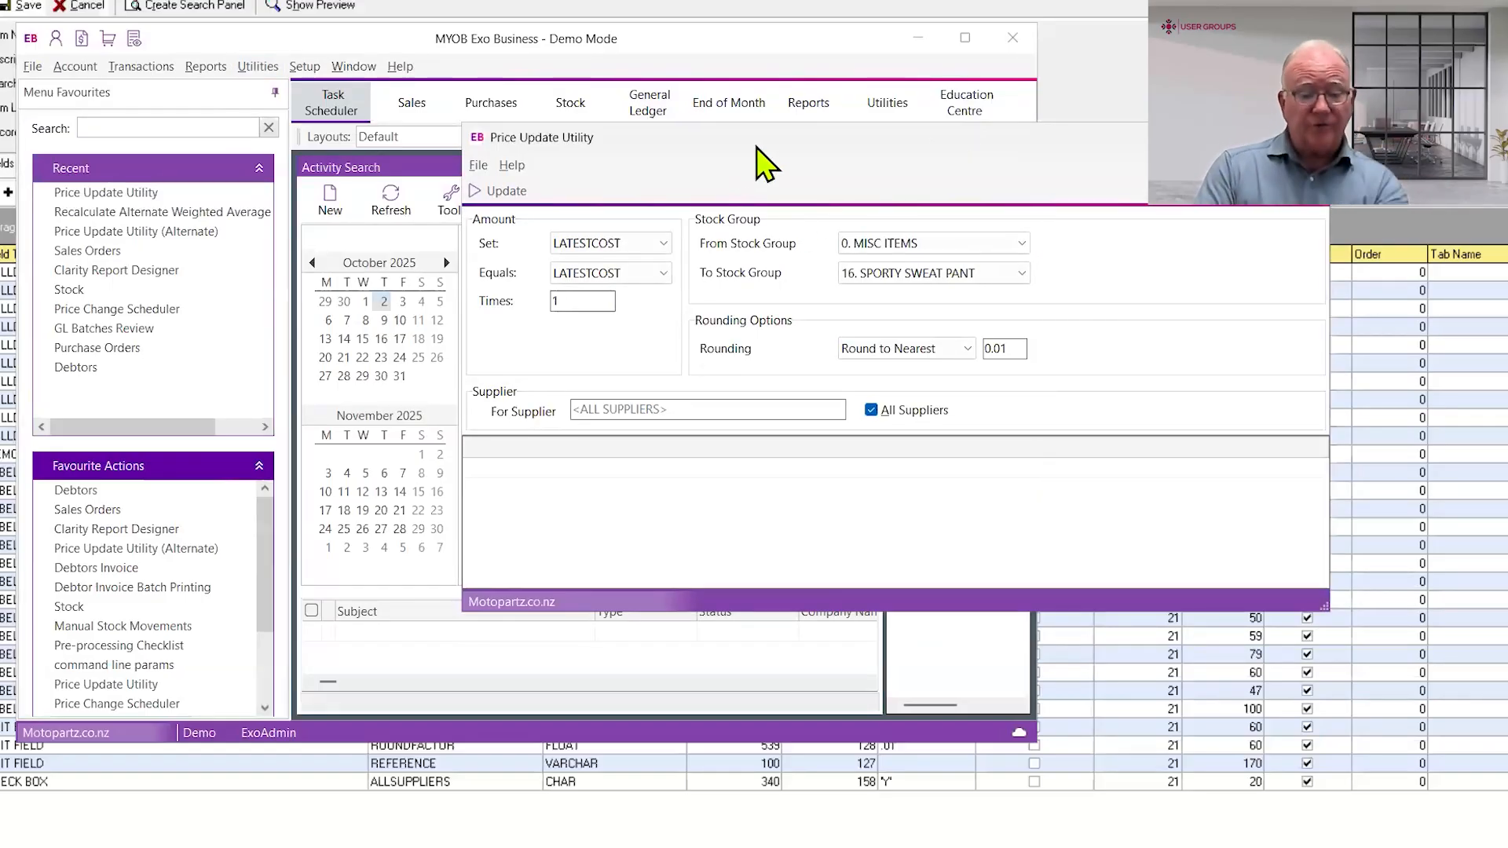
{"action": "left_click_drag", "start_coordinate": [757, 146], "coordinate": [599, 128]}
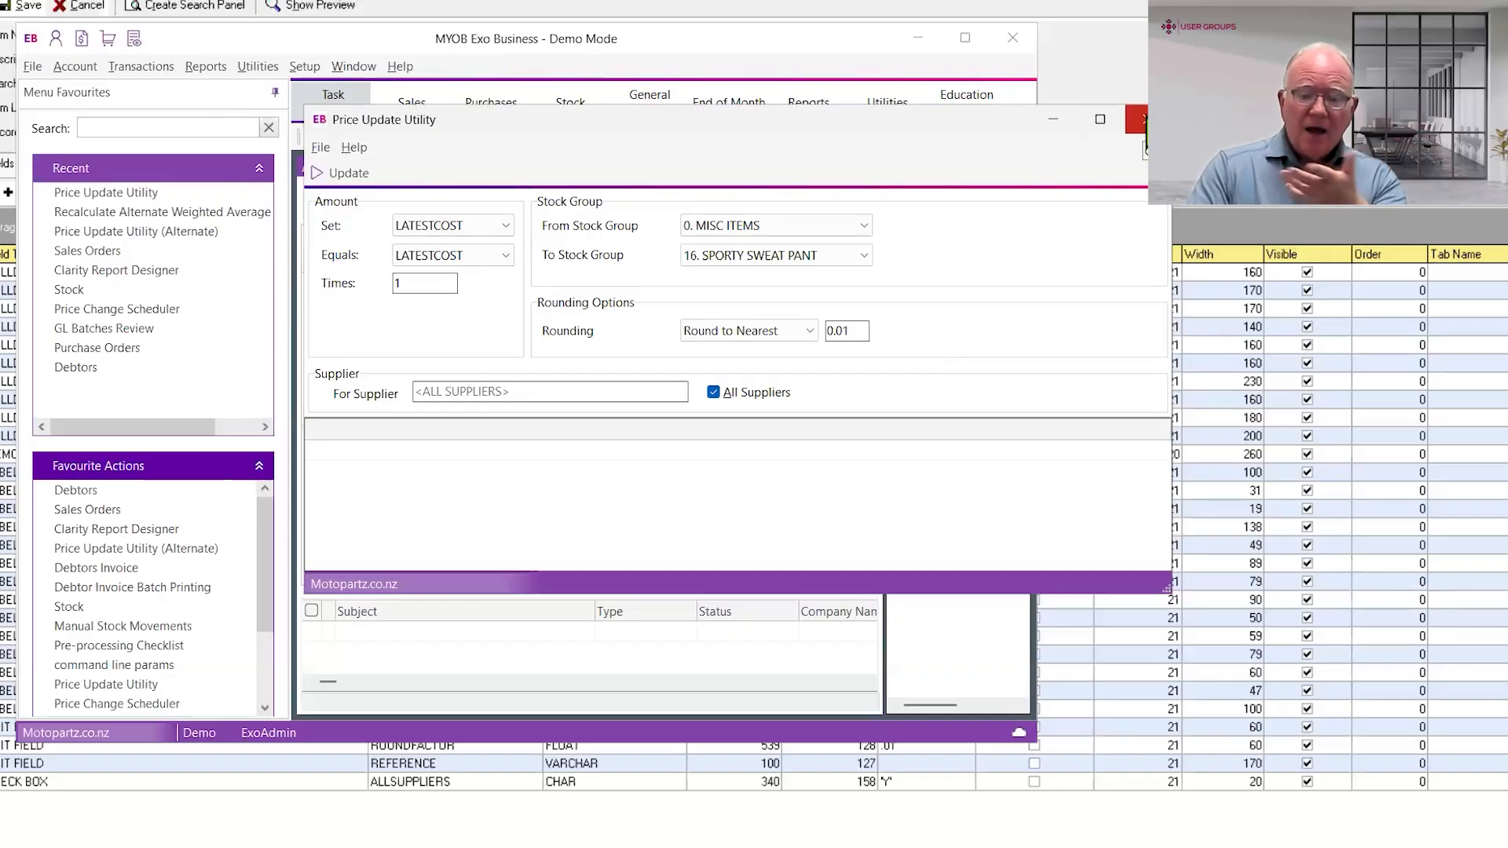
{"action": "left_click", "coordinate": [1143, 119]}
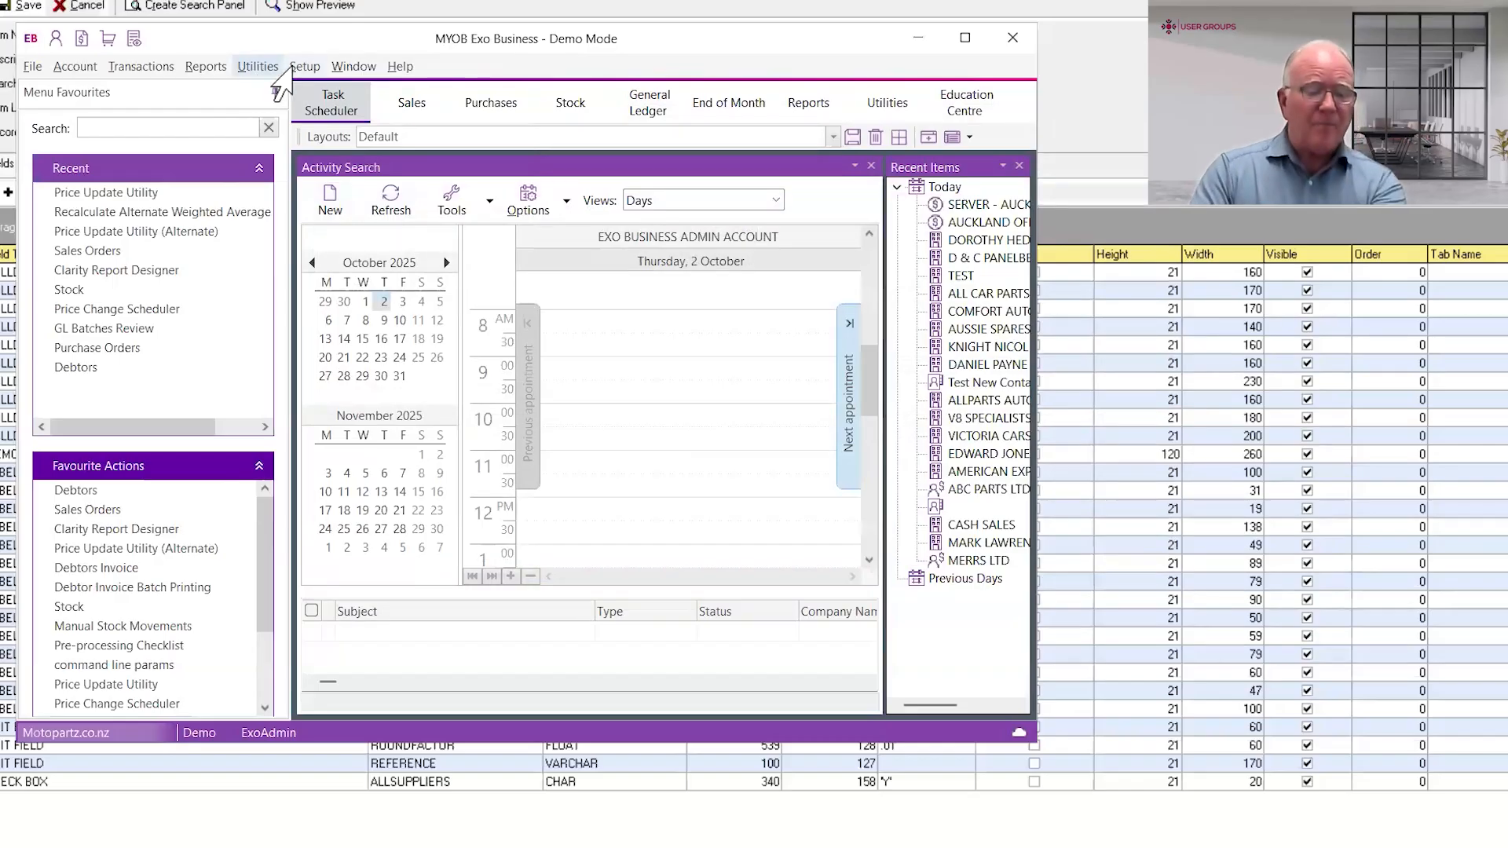
Launch Price Update Utility (Alternate), search without a filter, and open the DIVALI SEASON UPLIFT price update
{"action": "left_click", "coordinate": [271, 68]}
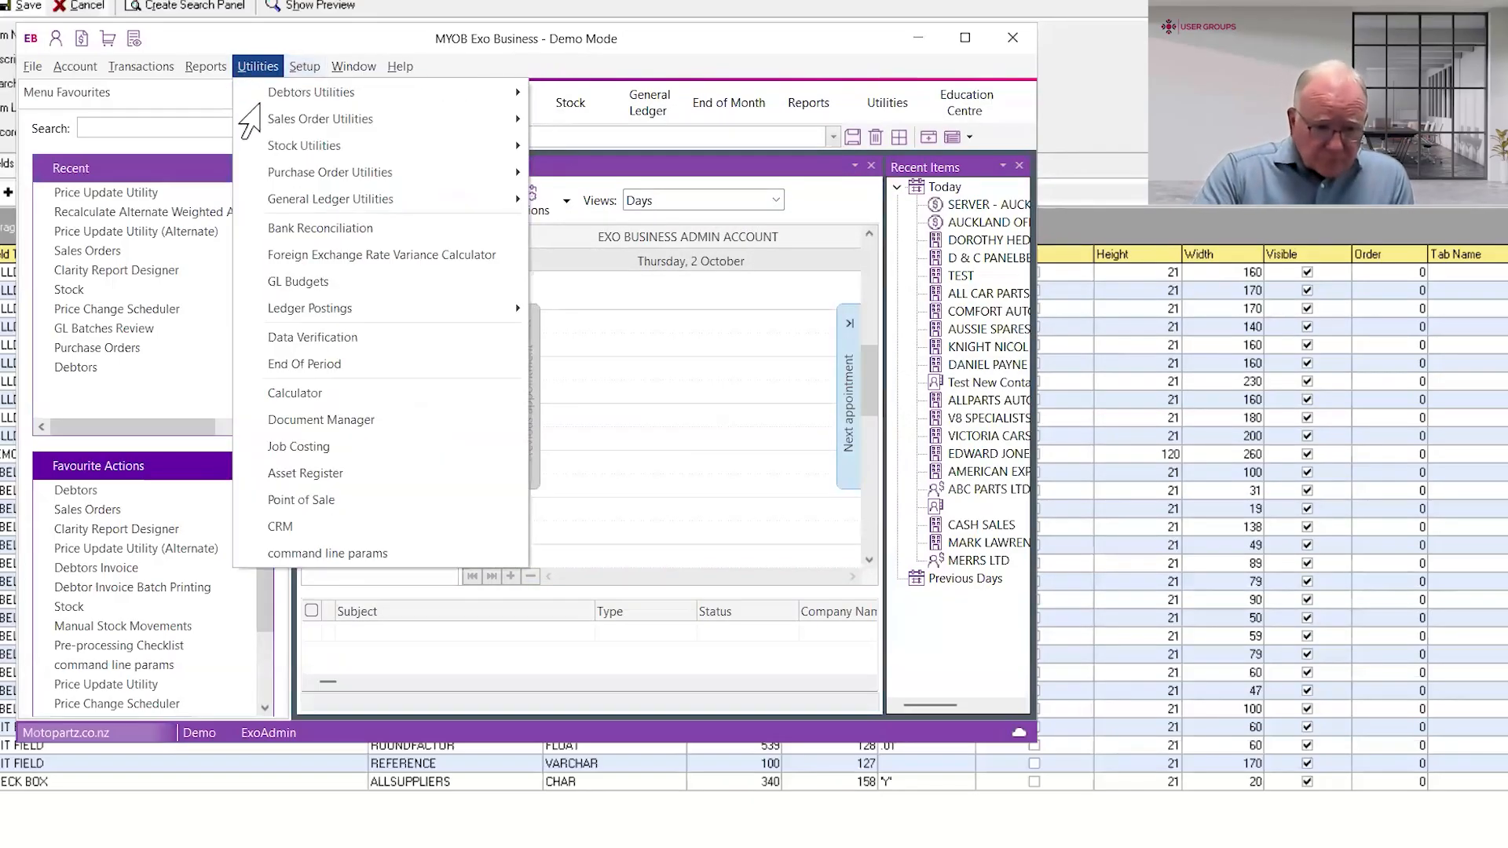
{"action": "mouse_move", "coordinate": [330, 146]}
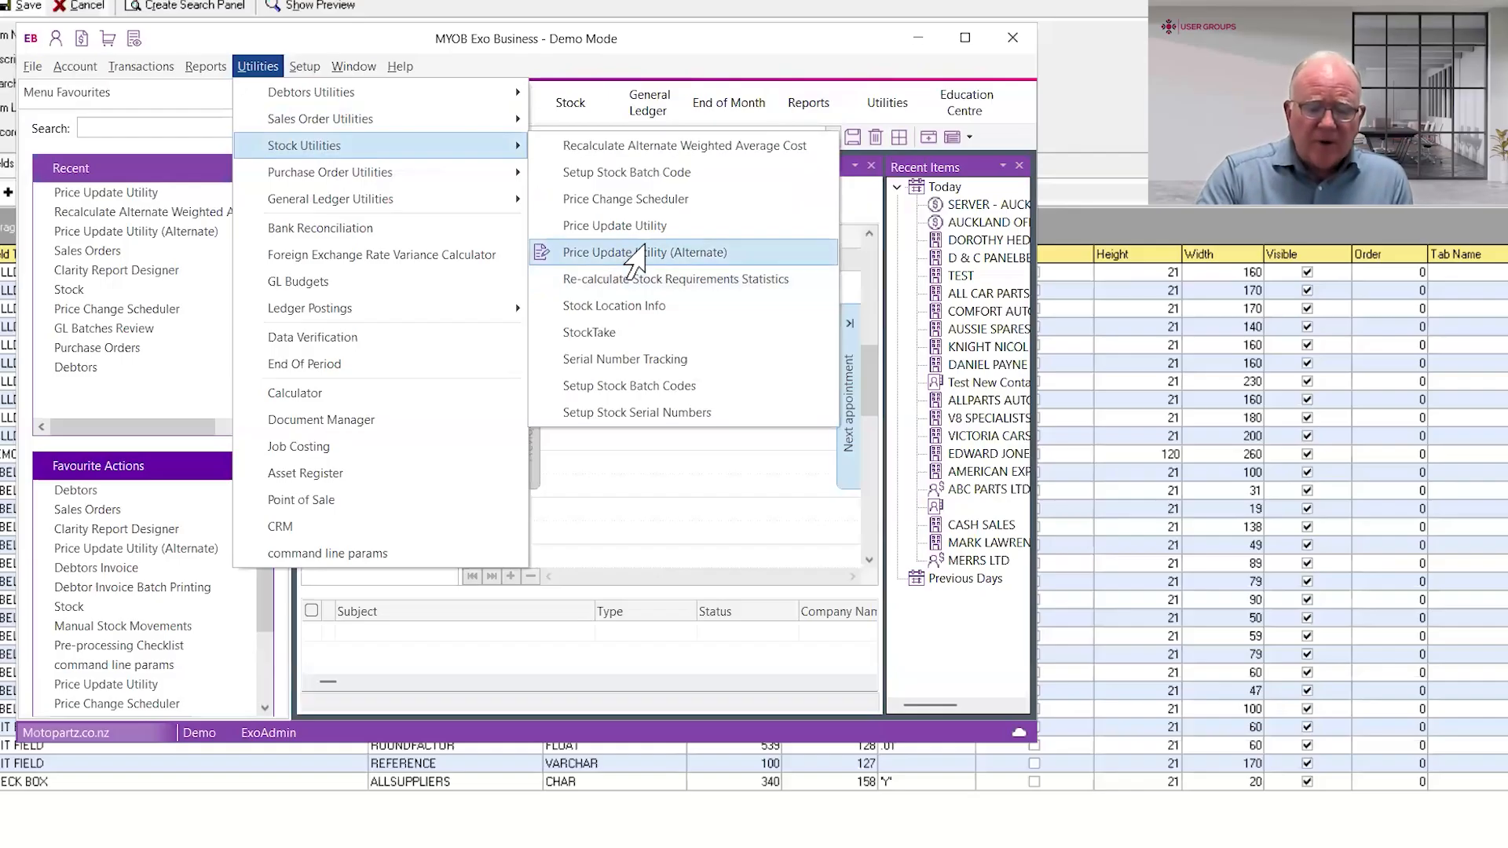
{"action": "left_click", "coordinate": [632, 252]}
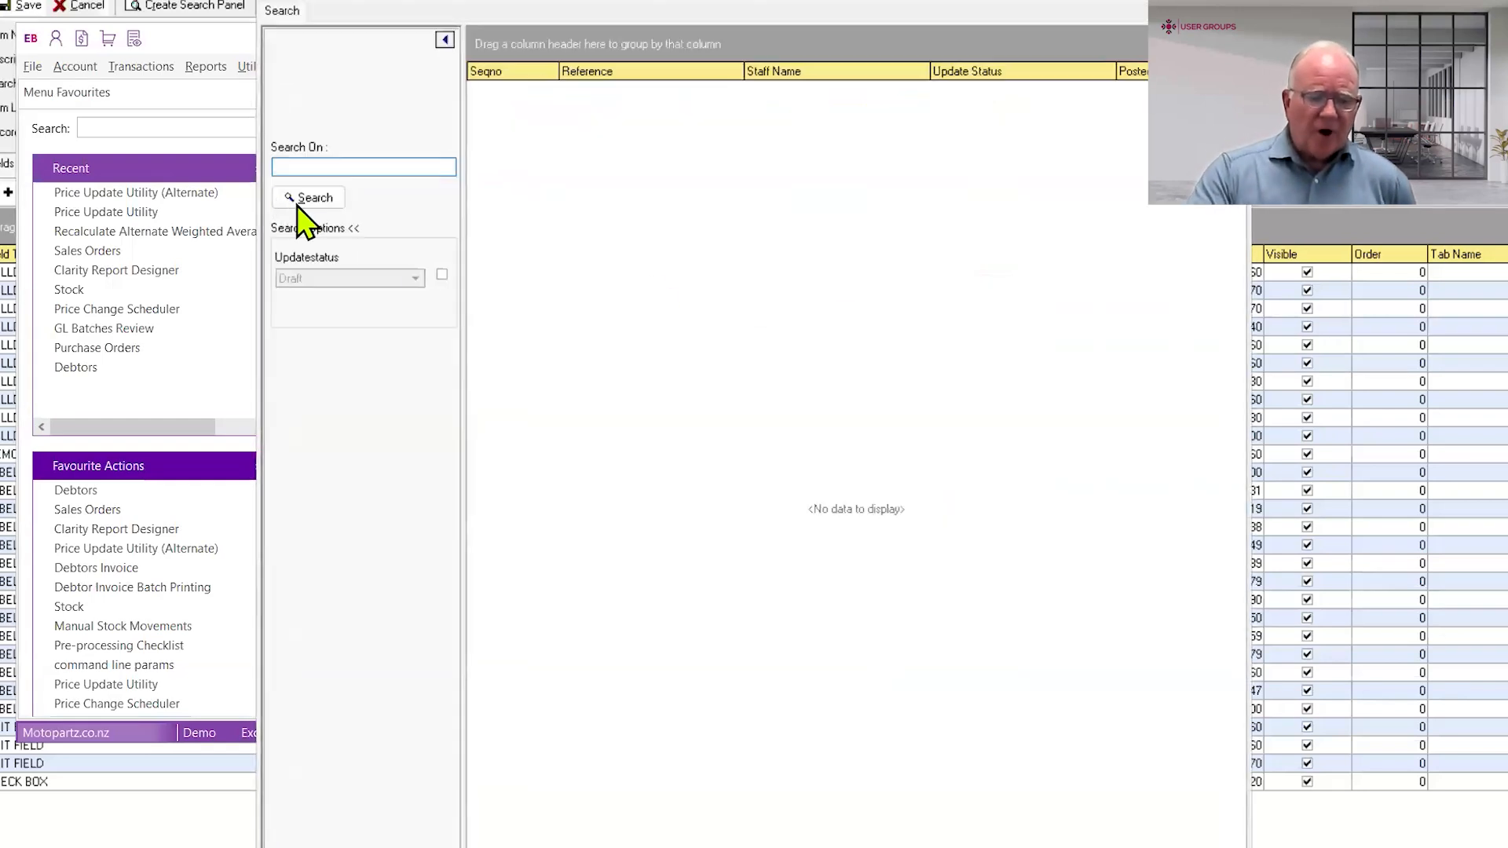
{"action": "left_click", "coordinate": [305, 198]}
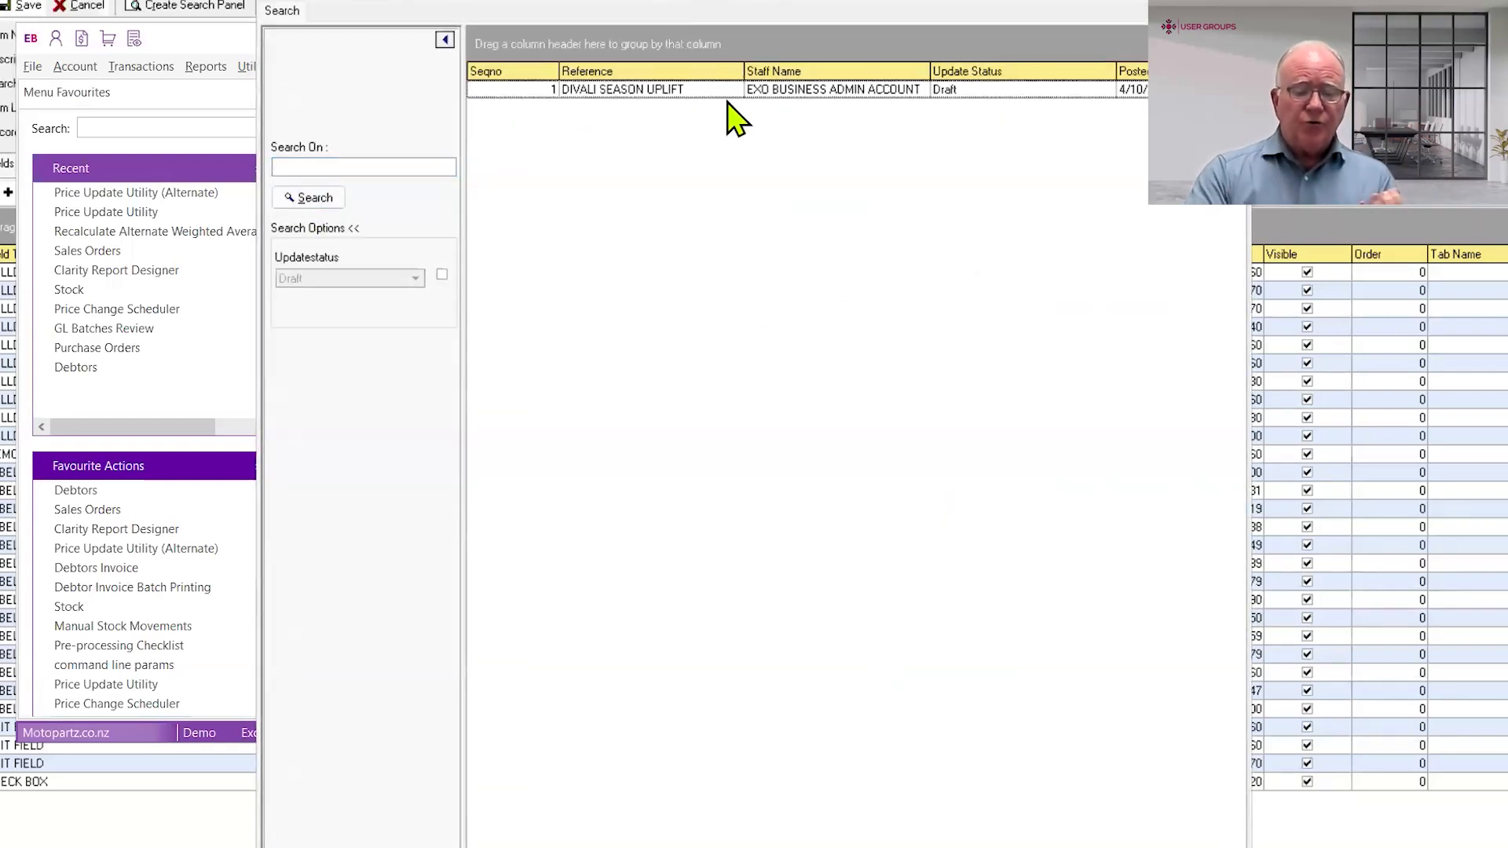
{"action": "double_click", "coordinate": [682, 89]}
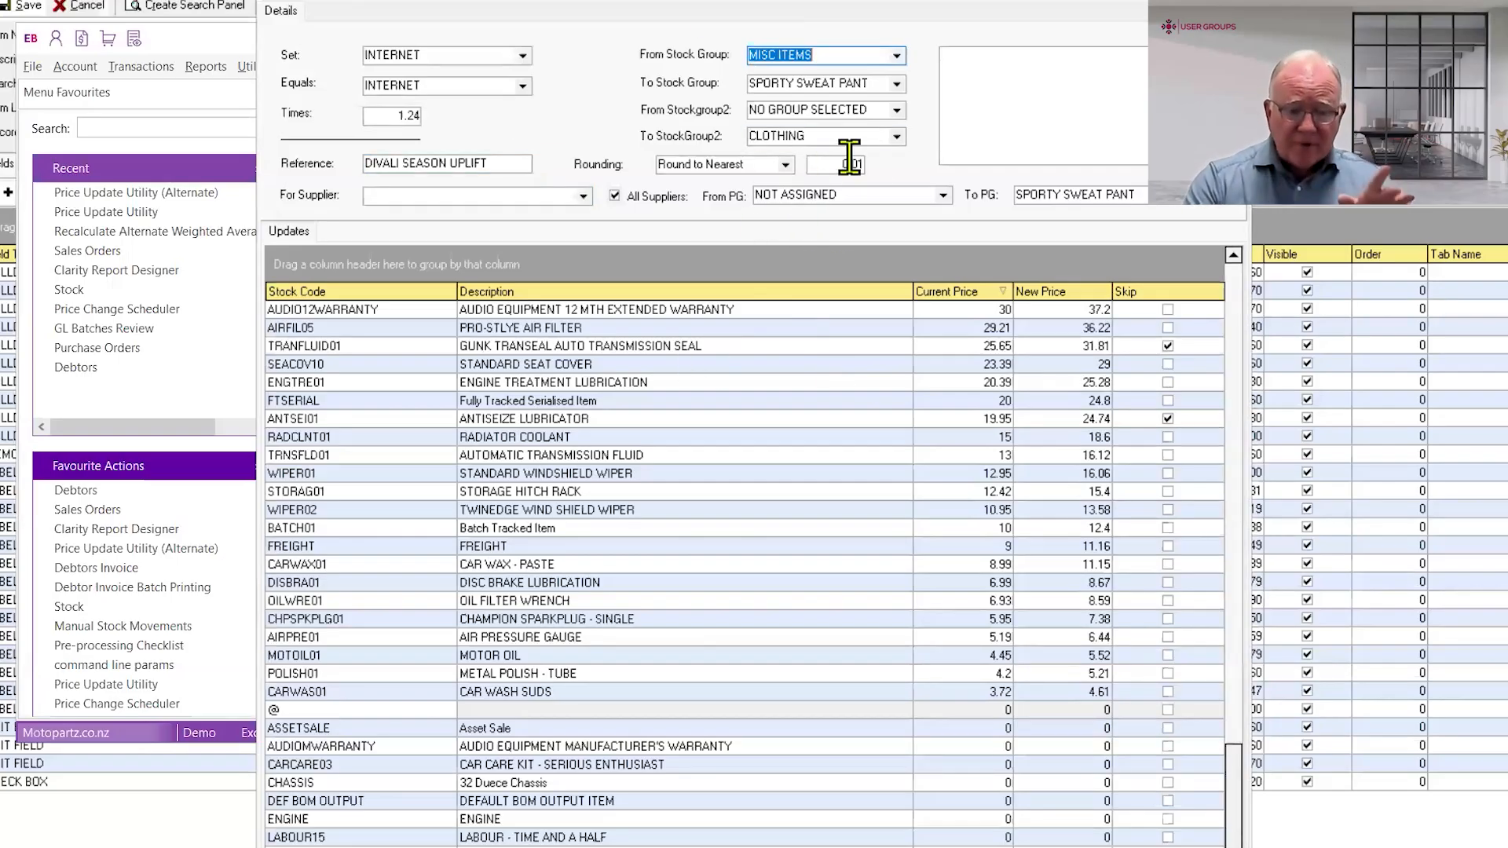
Examine the choices offered for From PG, From Stockgroup2 and To StockGroup2 in the price update's details
{"action": "left_click", "coordinate": [943, 195]}
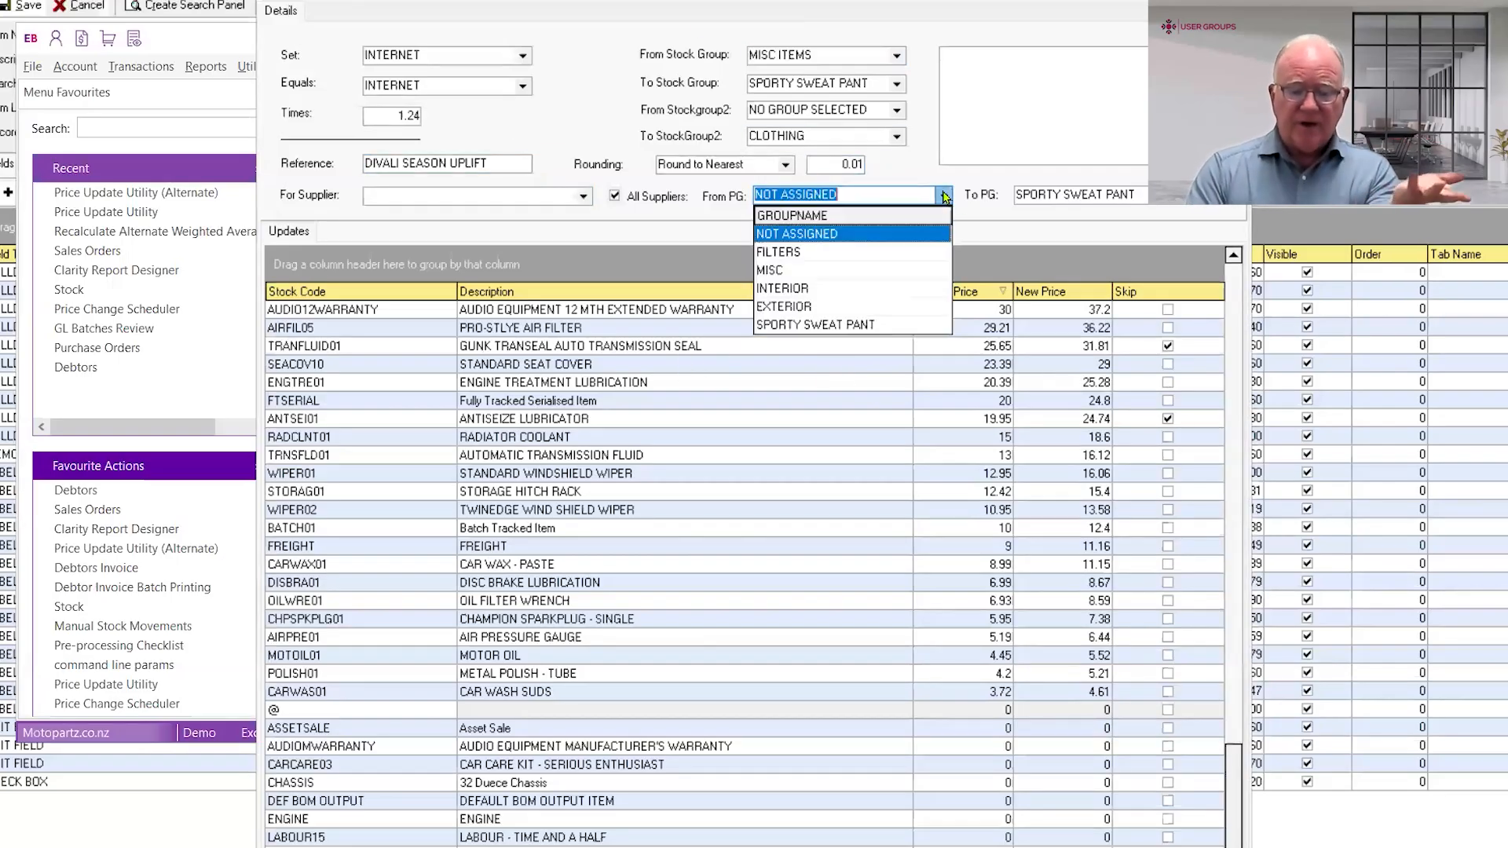
{"action": "left_click", "coordinate": [939, 205]}
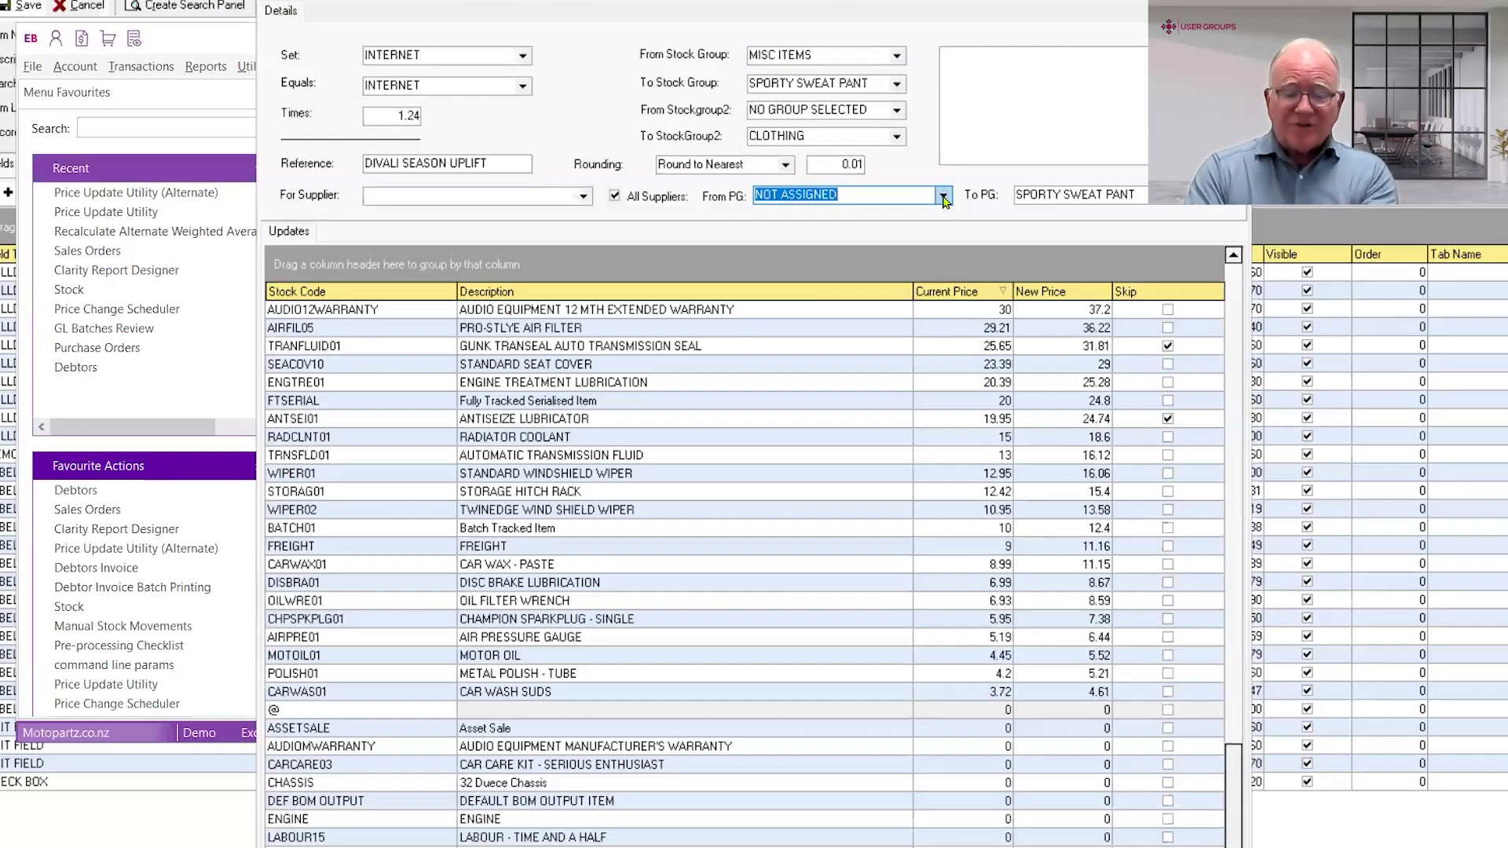
{"action": "left_click", "coordinate": [942, 198]}
{"action": "left_click", "coordinate": [942, 203]}
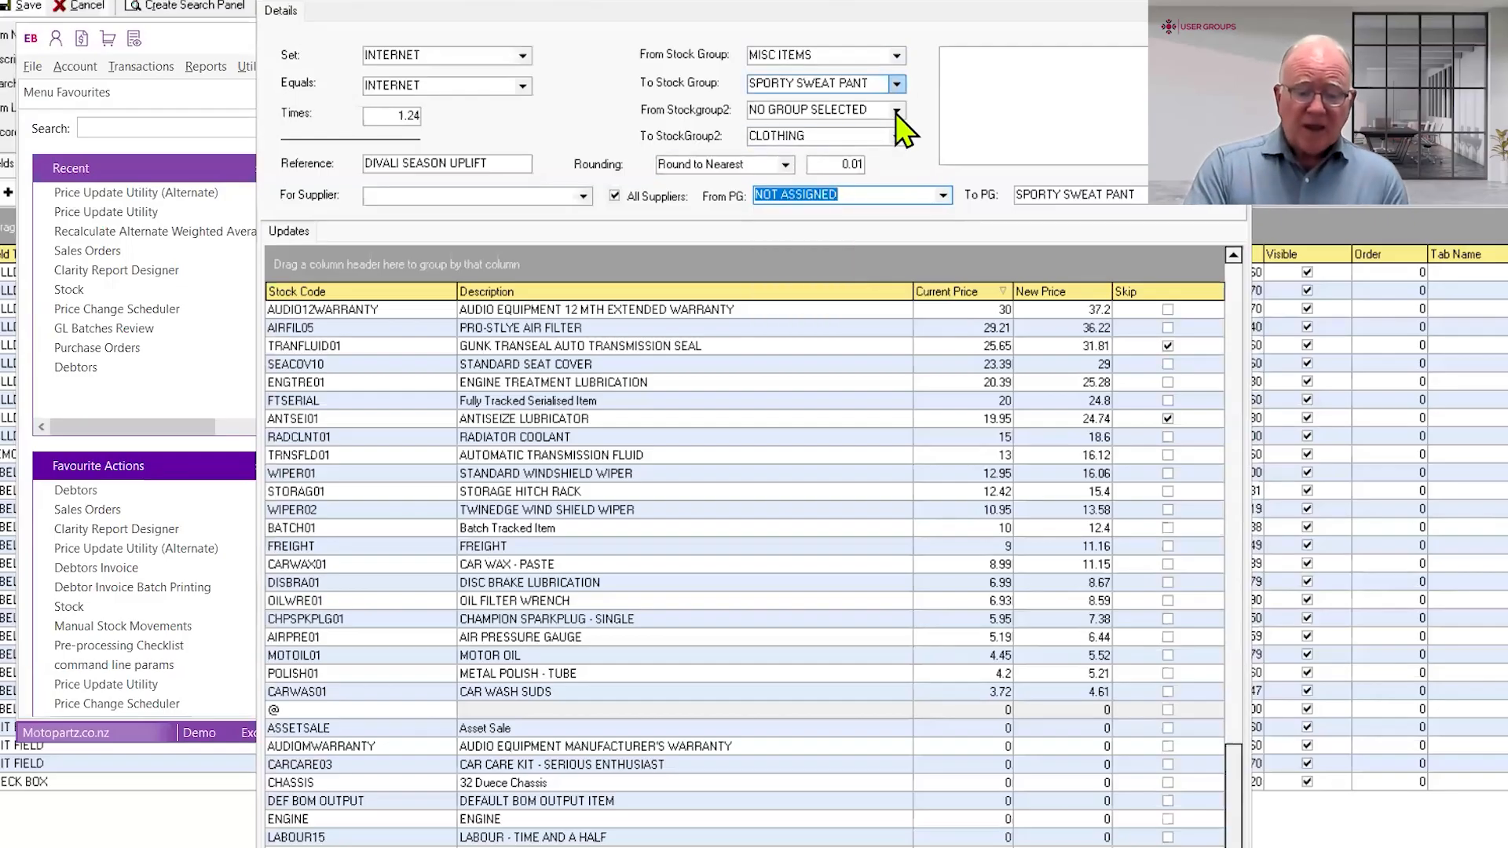
{"action": "left_click", "coordinate": [897, 111]}
{"action": "left_click", "coordinate": [896, 113]}
{"action": "left_click", "coordinate": [896, 113]}
{"action": "left_click", "coordinate": [896, 113]}
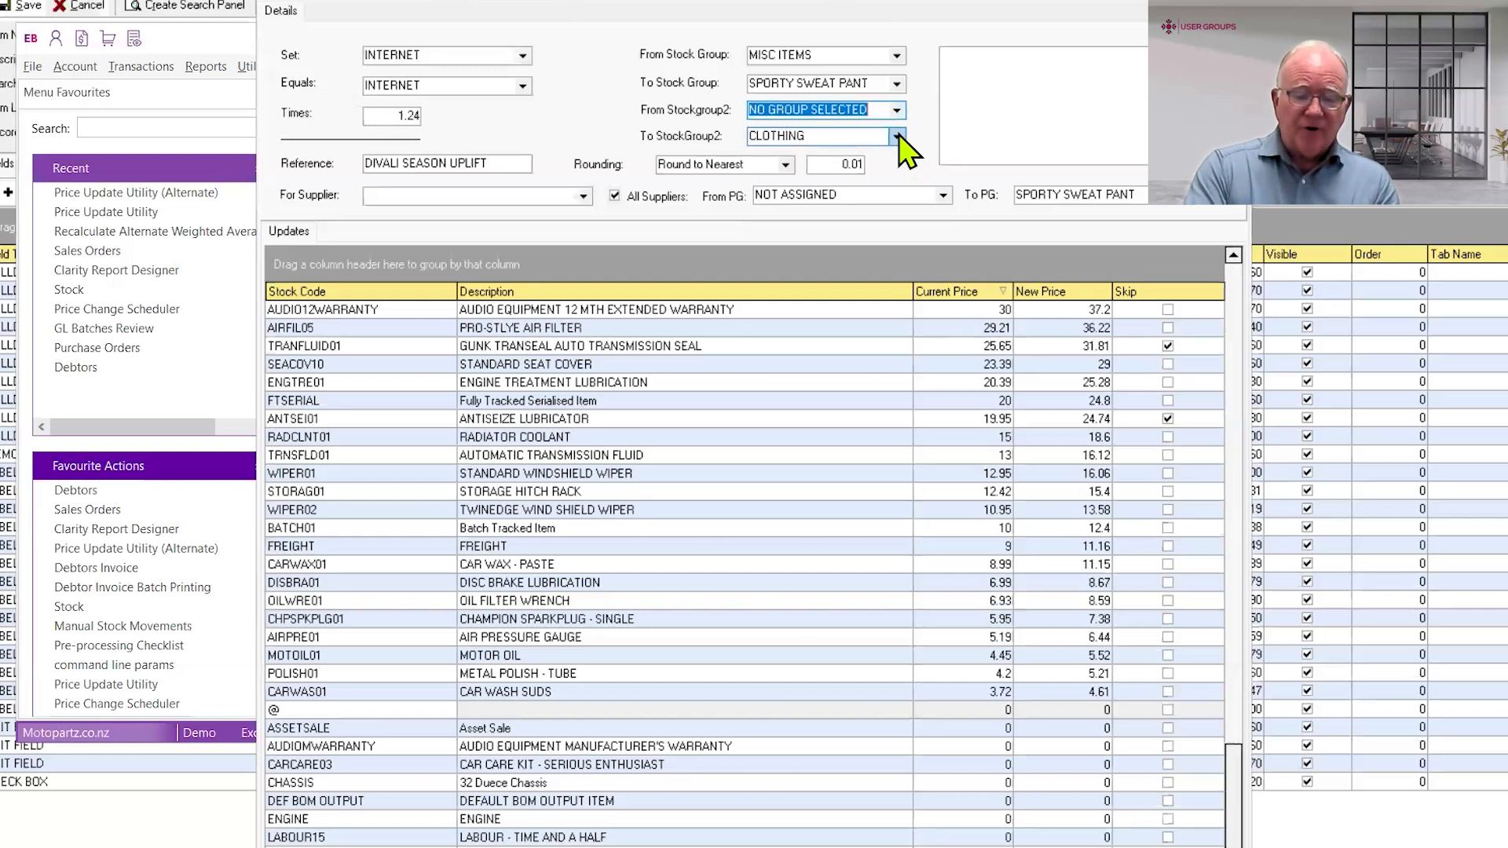
{"action": "left_click", "coordinate": [897, 138]}
{"action": "left_click", "coordinate": [899, 138]}
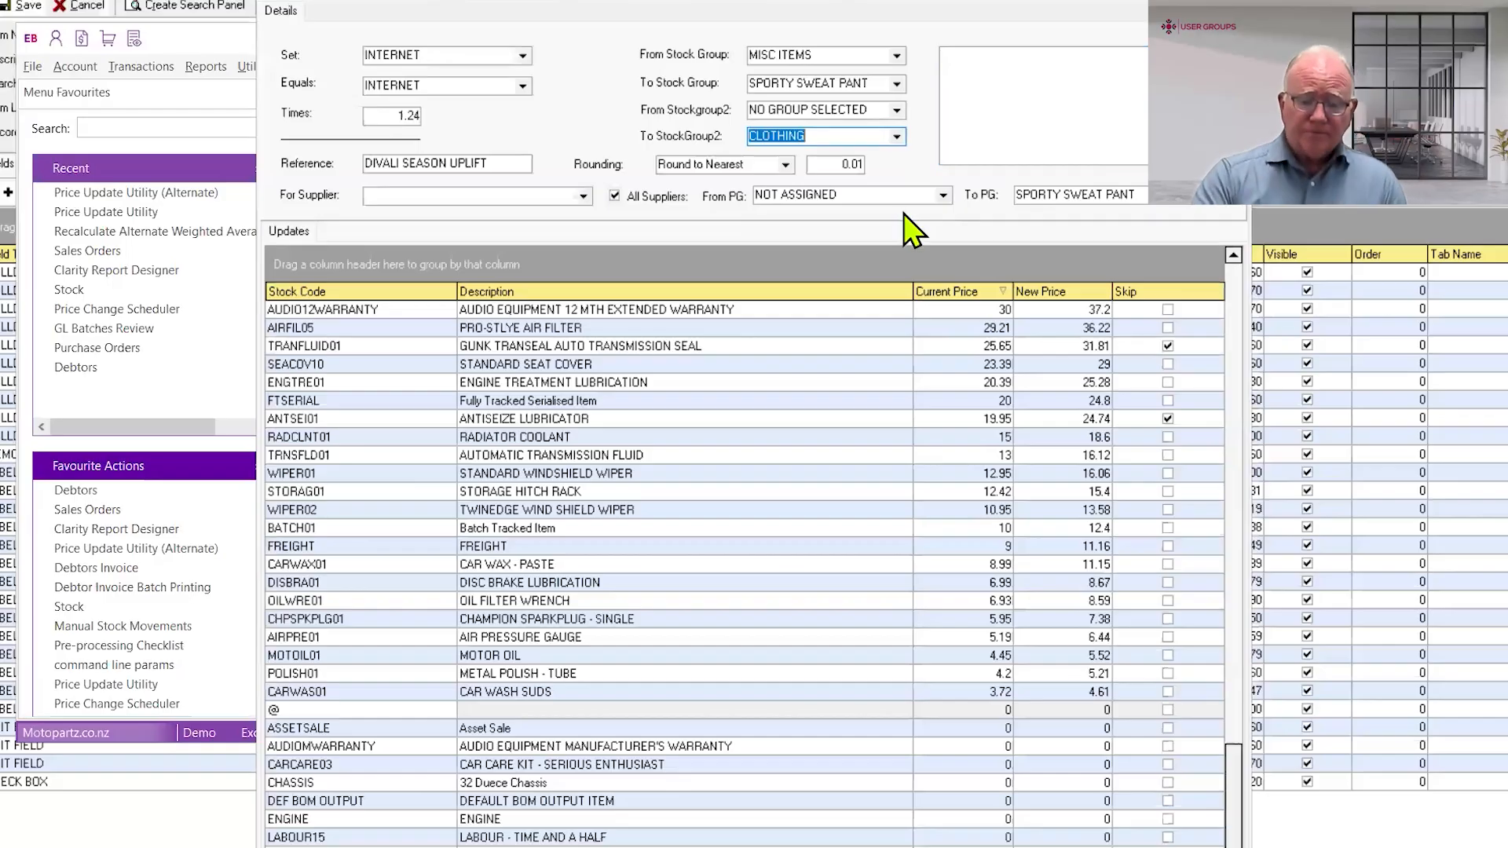
Try the custom filter Stockode like 'Eng%' in the price update's details, and clear it
{"action": "left_click", "coordinate": [999, 69]}
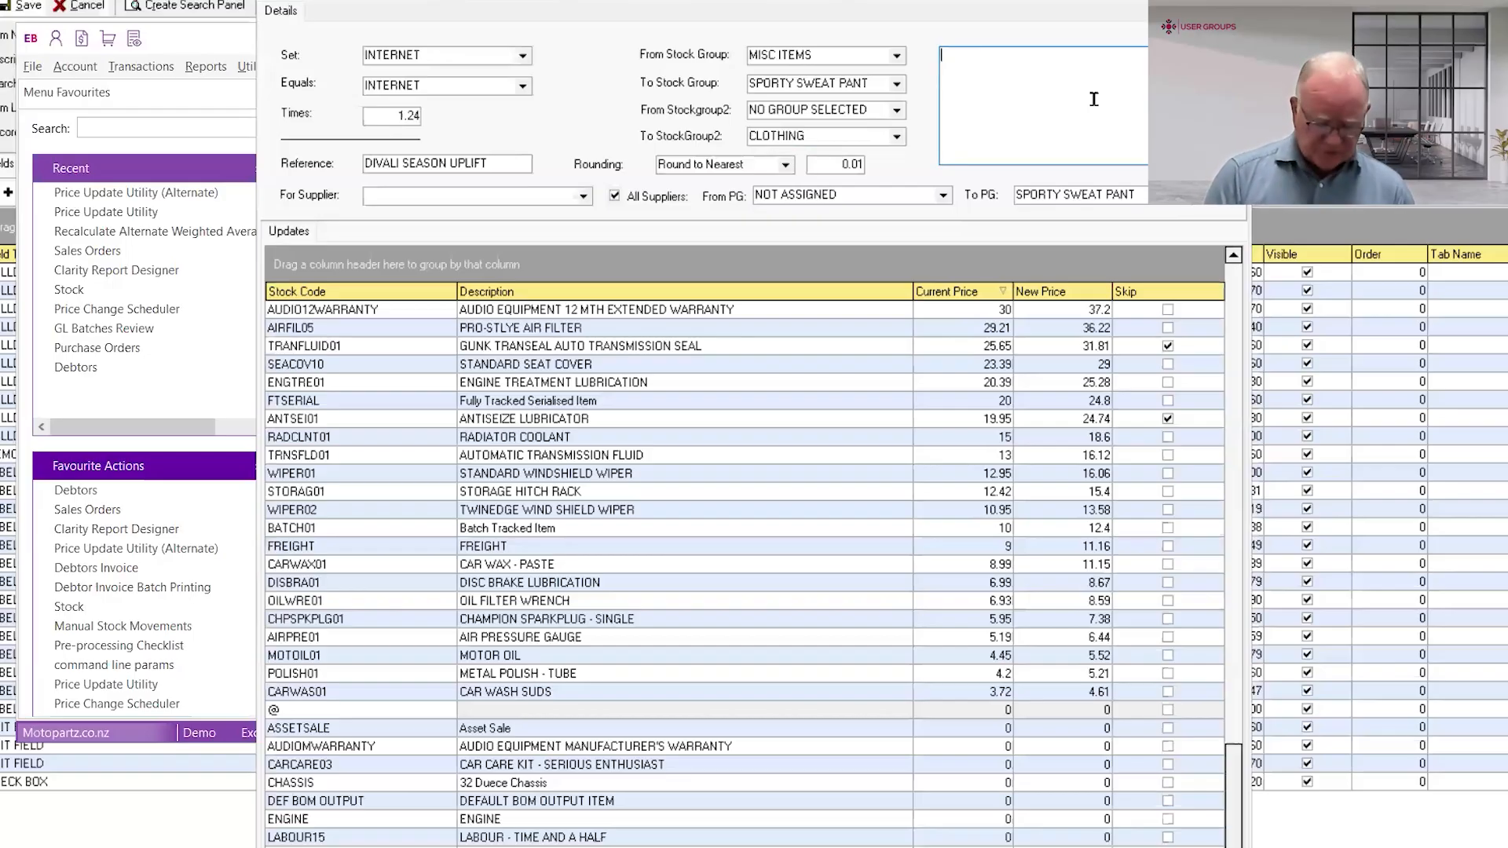
{"action": "type", "text": "Stockcode"}
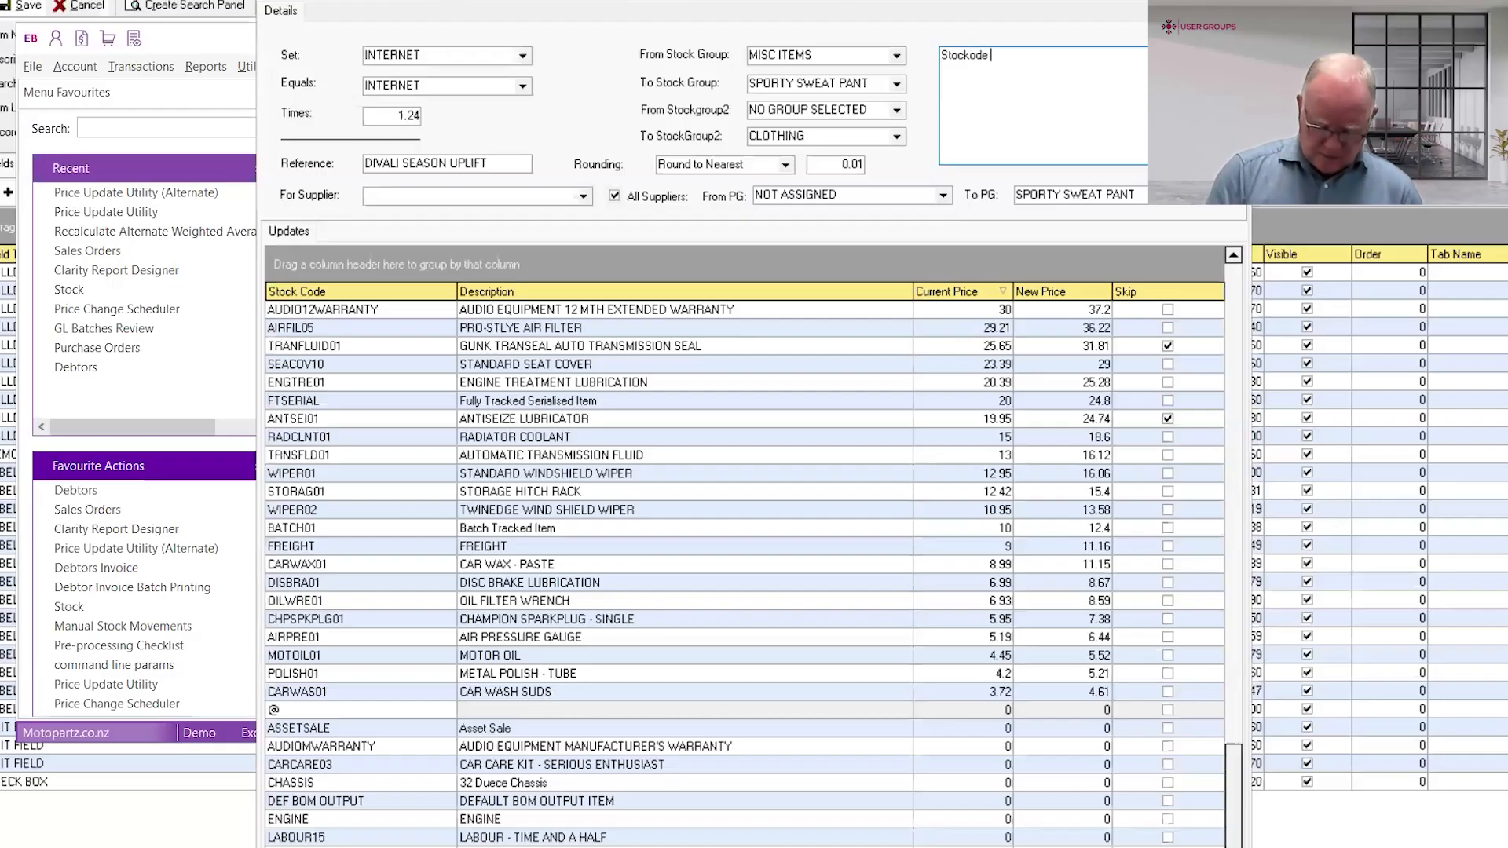
{"action": "type", "text": " like '"}
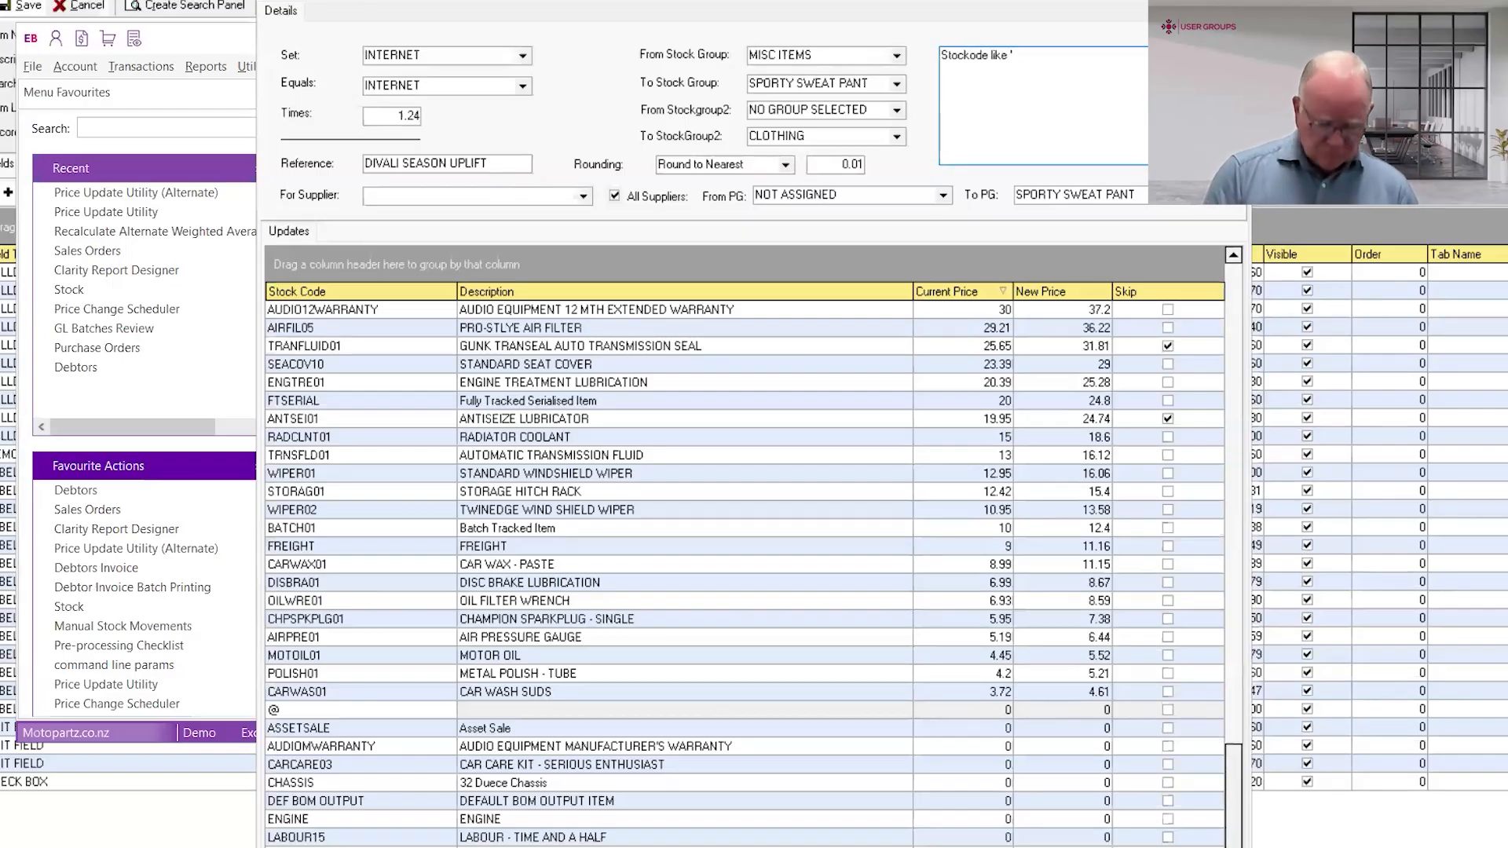
{"action": "type", "text": "Eng"}
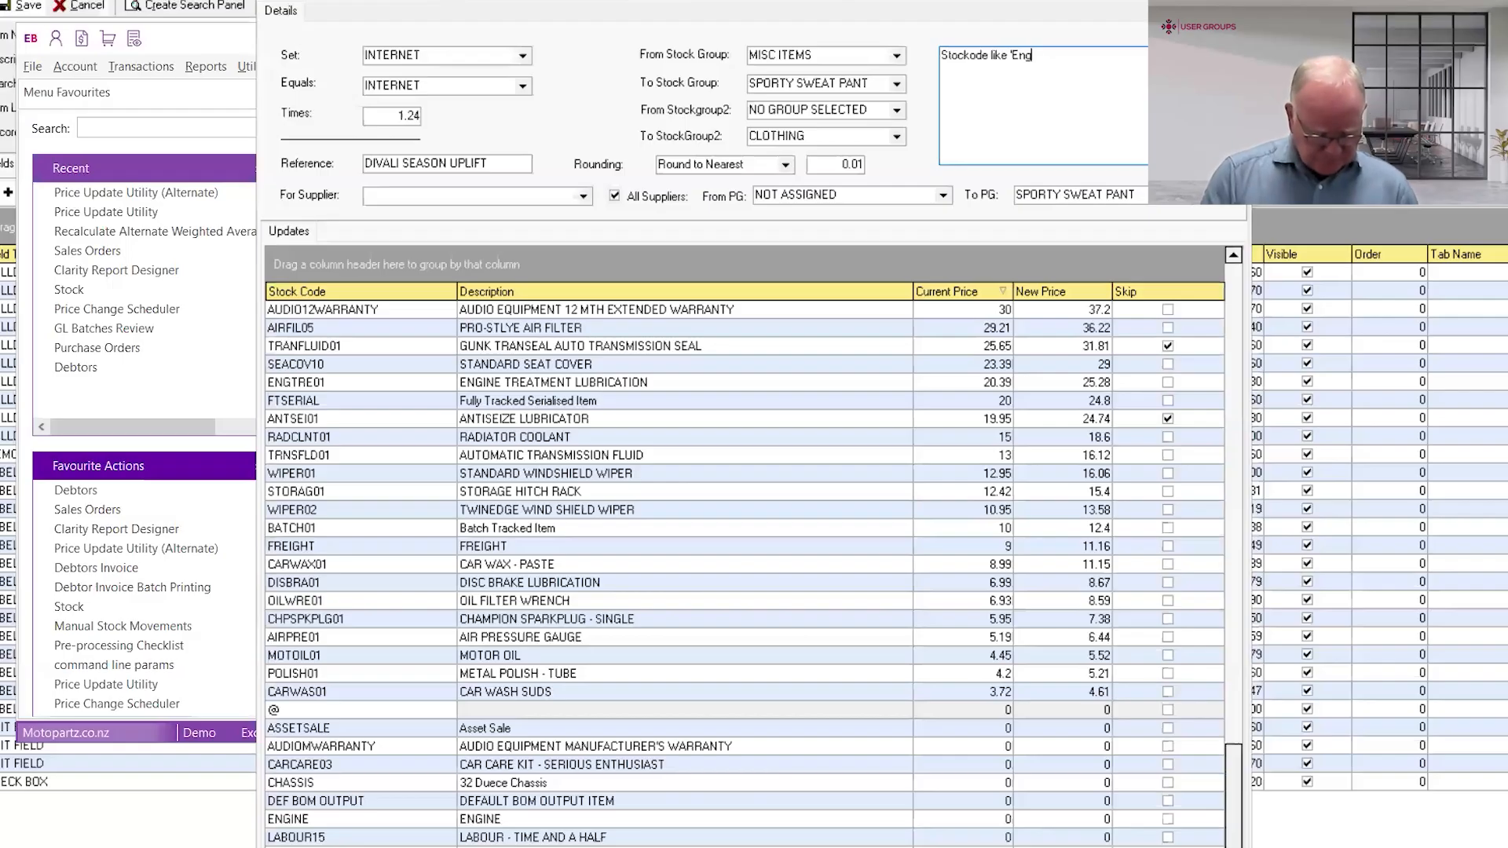
{"action": "type", "text": "%'"}
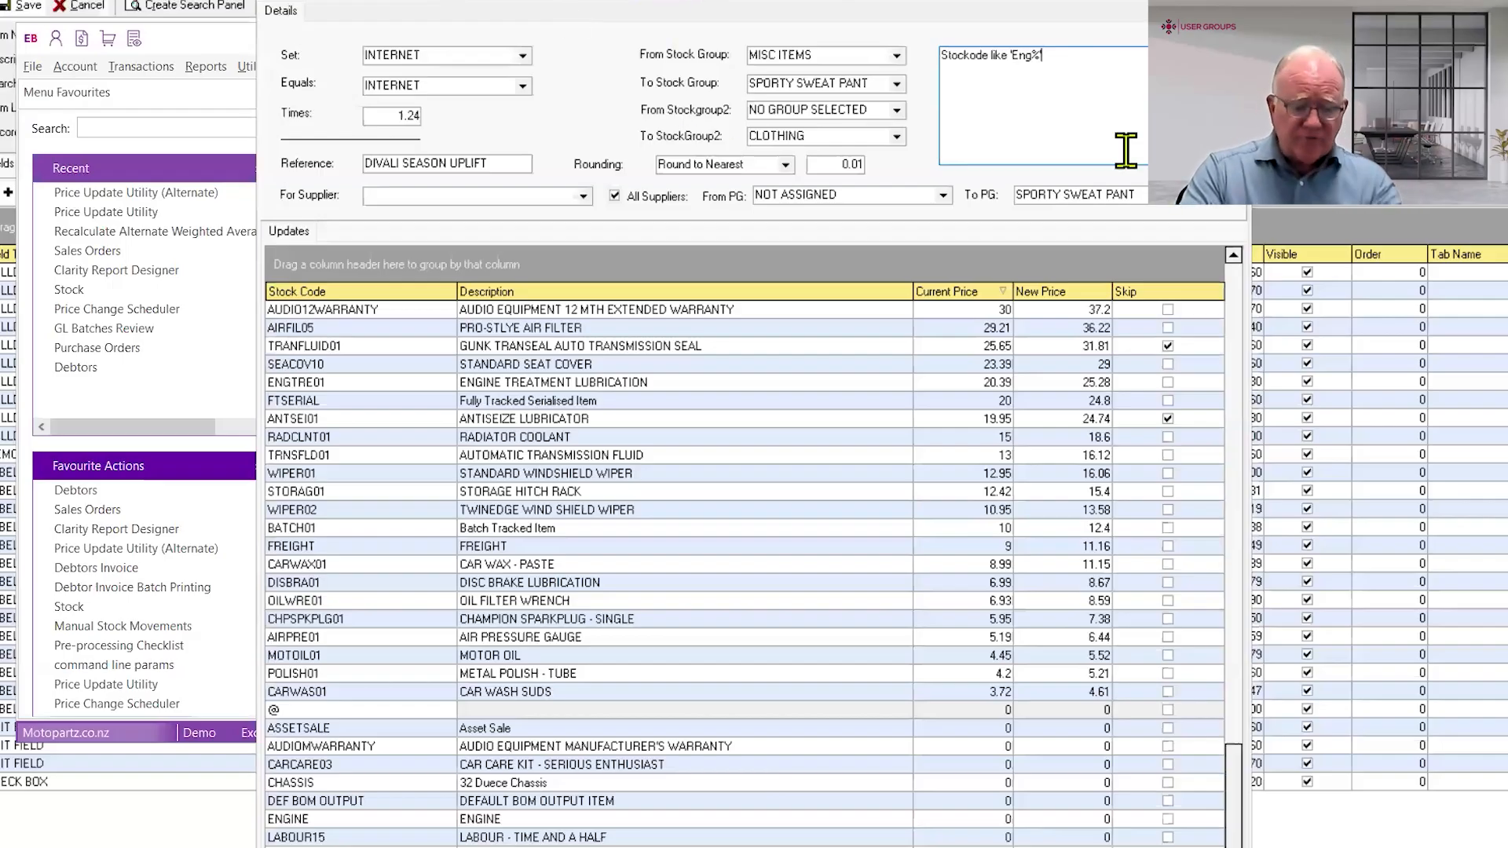
{"action": "left_click_drag", "start_coordinate": [1065, 57], "coordinate": [935, 57]}
{"action": "key", "text": "Delete"}
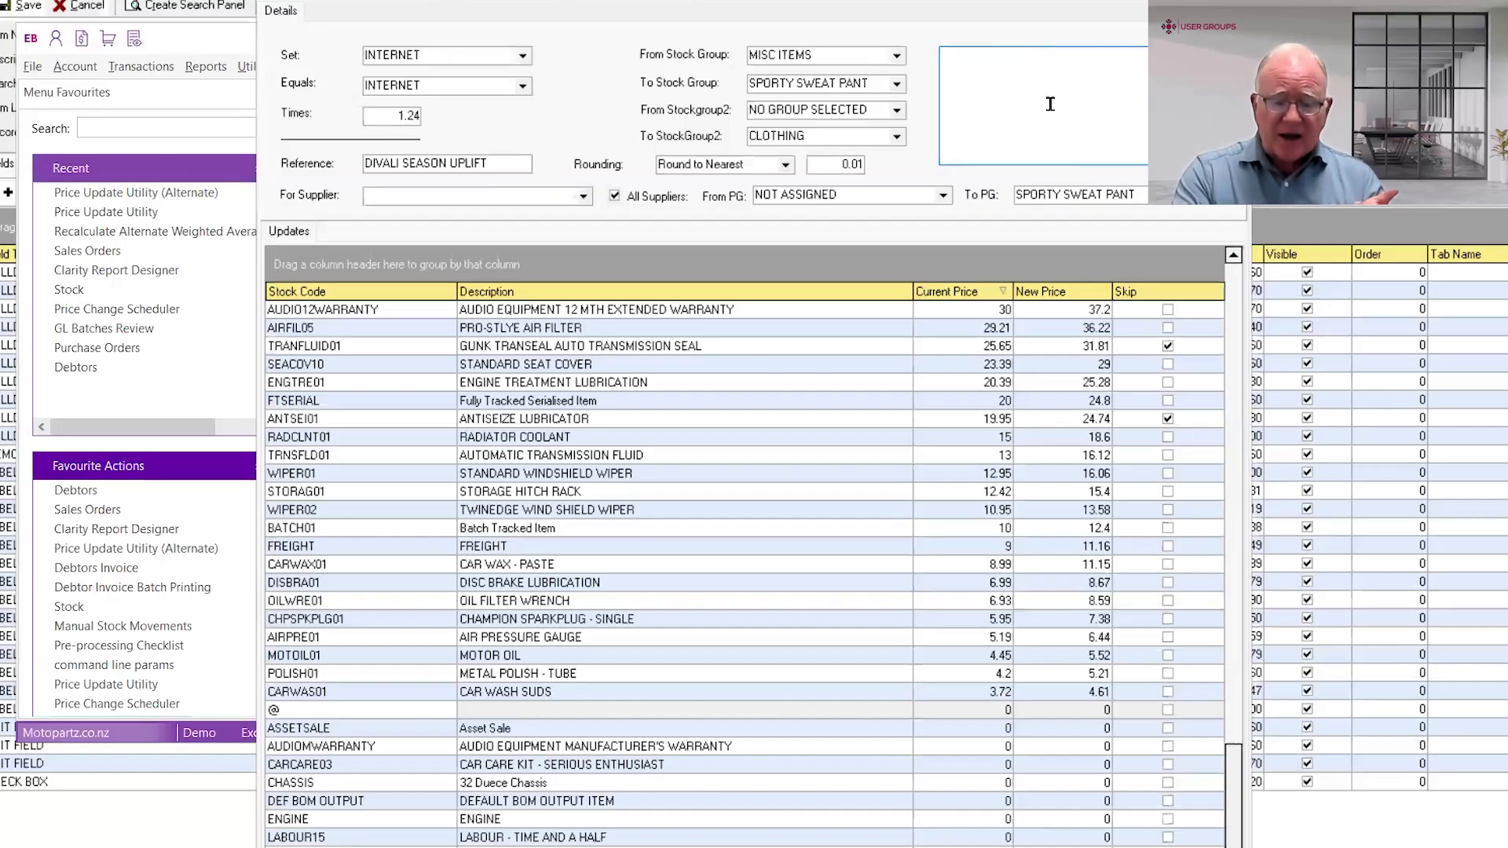
Try switching Skip on and off for STANDARD SEAT COVER and ENGINE TREATMENT LUBRICATION, and open the latter's New Price for editing
{"action": "left_click", "coordinate": [1168, 382]}
{"action": "left_click", "coordinate": [1168, 365]}
{"action": "left_click", "coordinate": [1168, 365]}
{"action": "left_click", "coordinate": [1168, 382]}
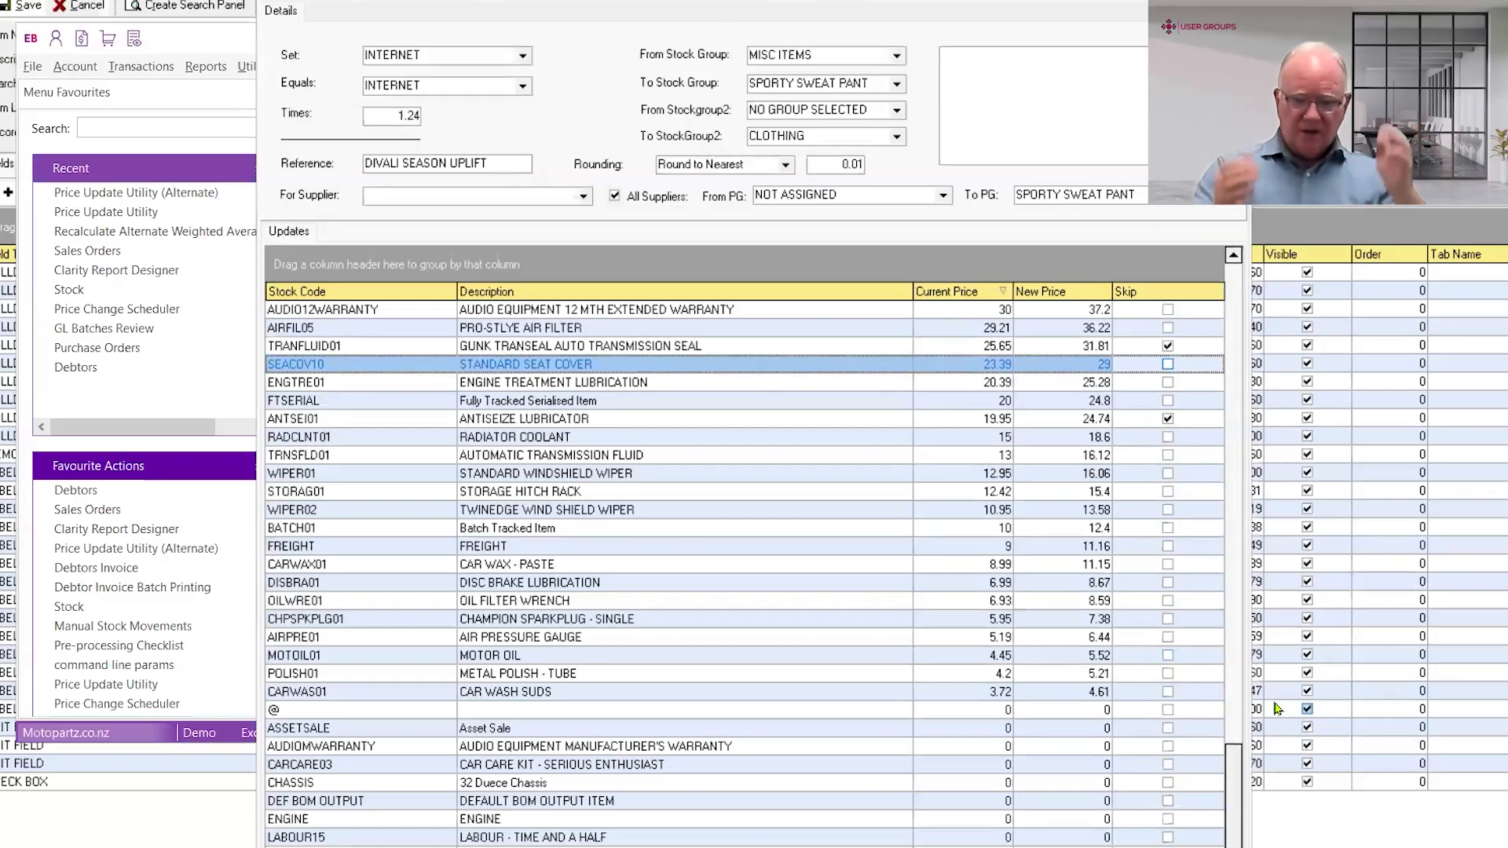
{"action": "scroll", "coordinate": [1131, 440], "scroll_direction": "down", "scroll_amount": 1}
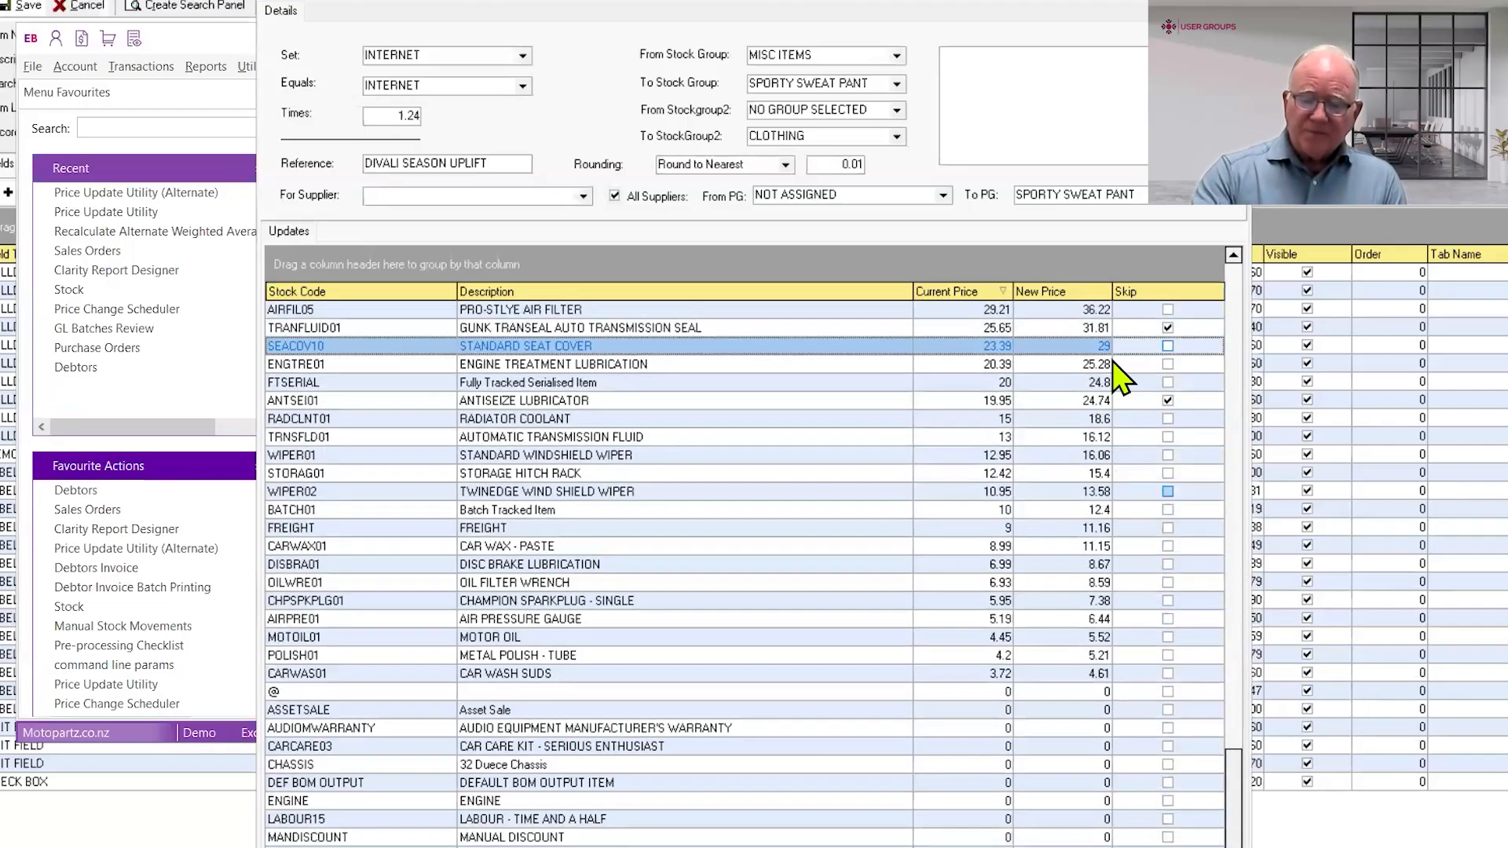
{"action": "left_click", "coordinate": [1085, 366]}
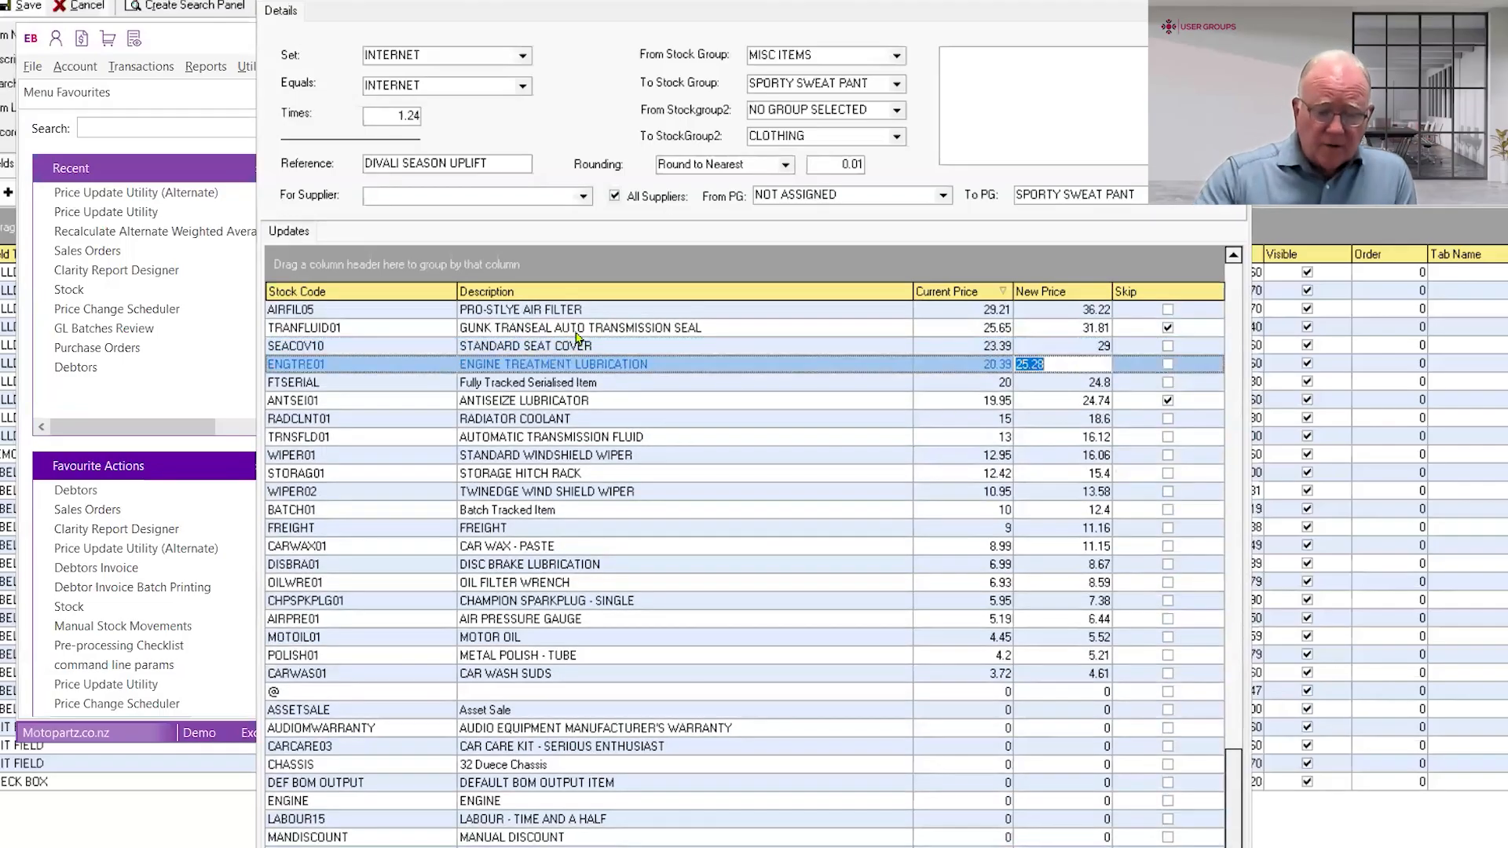
Examine the updates grid's column options, including Save Grid To Excel, and dismiss them
{"action": "right_click", "coordinate": [338, 292]}
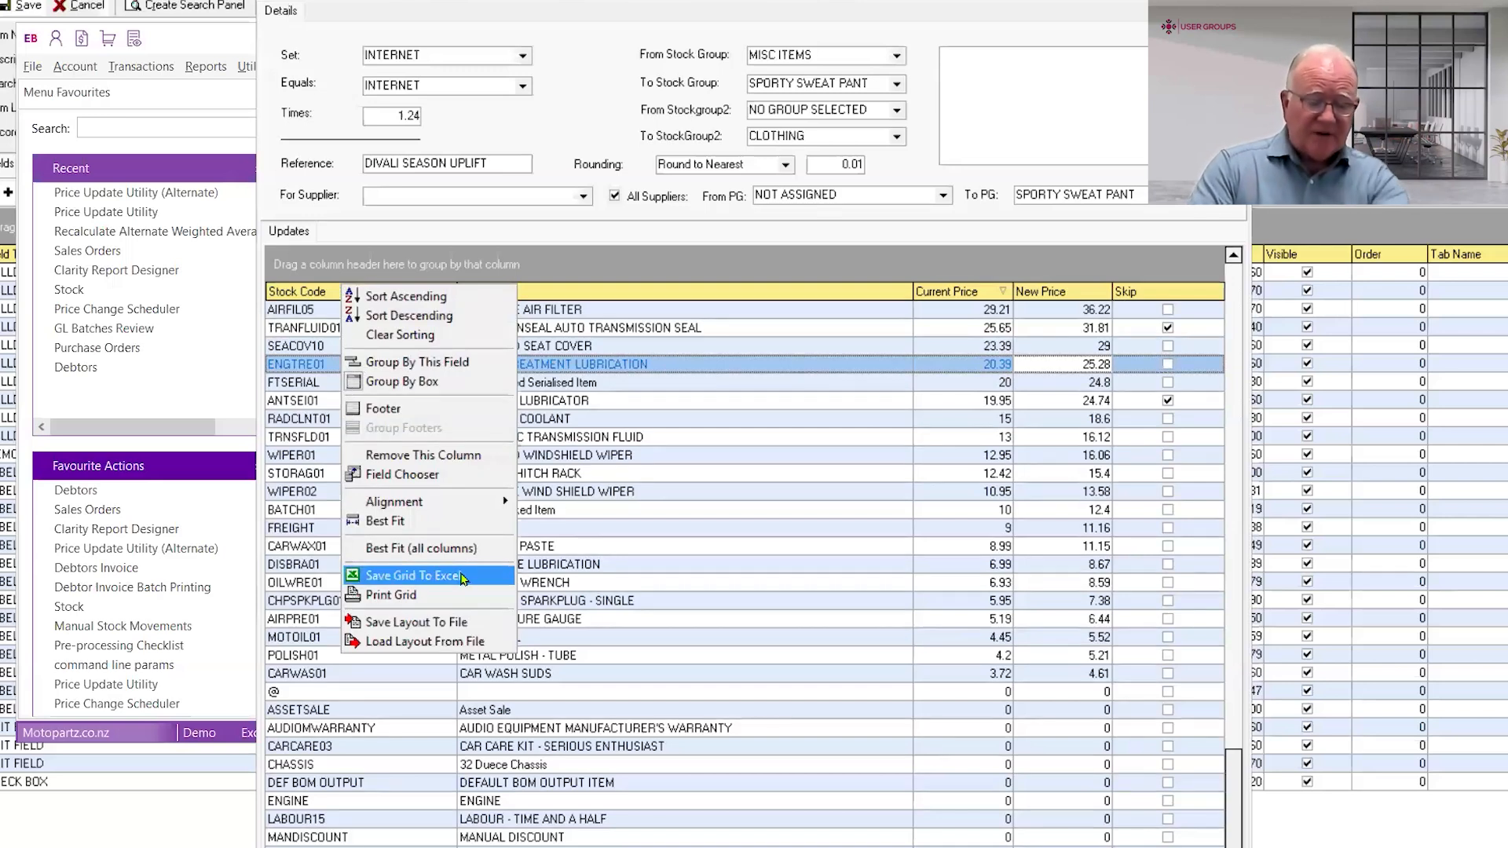
{"action": "left_click", "coordinate": [392, 257]}
{"action": "right_click", "coordinate": [387, 290]}
{"action": "left_click", "coordinate": [756, 421]}
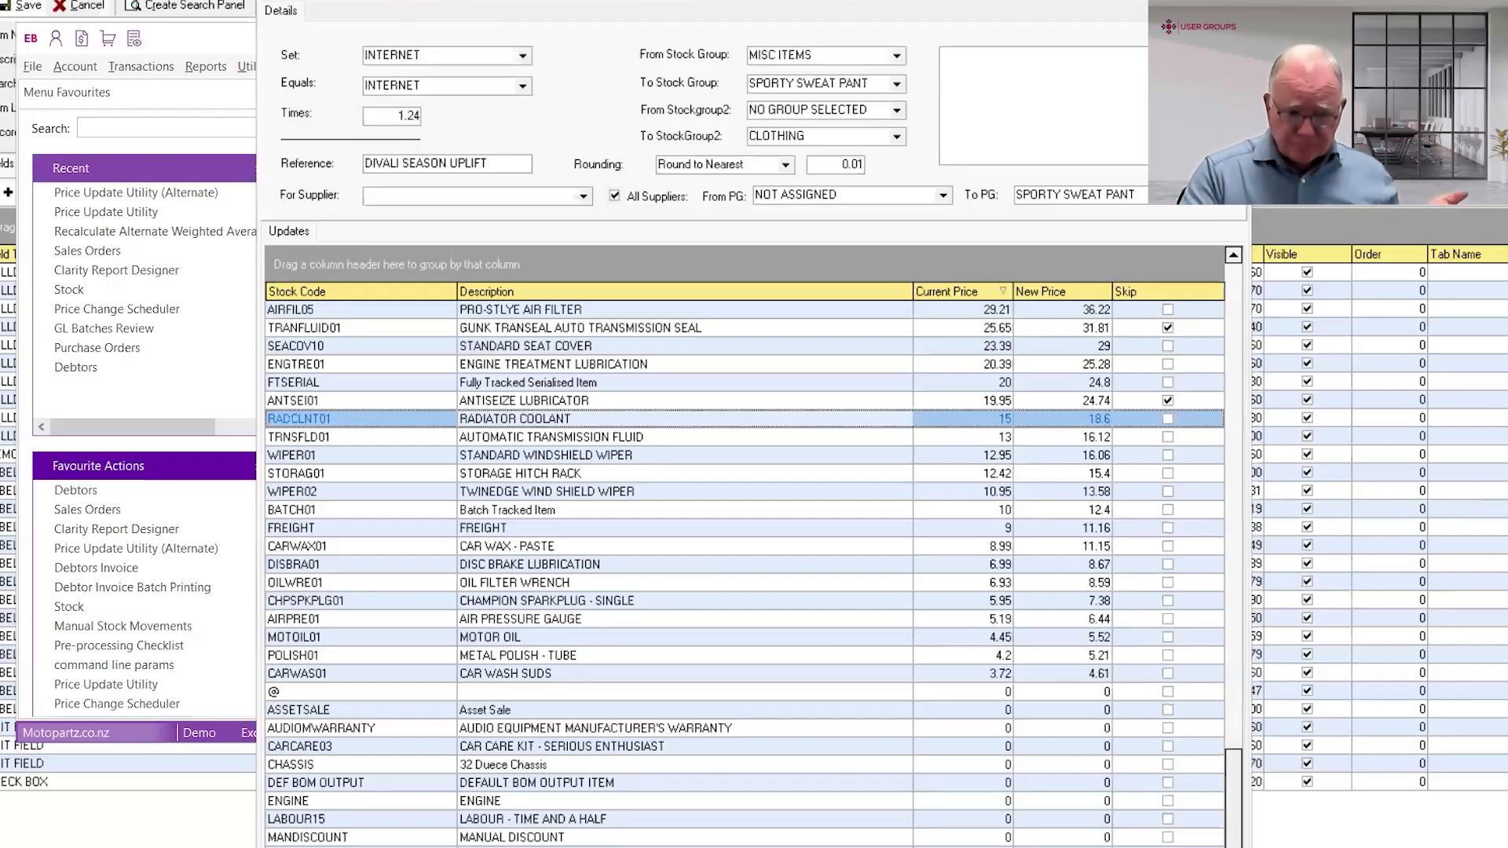
Reposition the Price Update Utility window to examine its toolbar commands and custom filter box
{"action": "left_click_drag", "start_coordinate": [456, 0], "coordinate": [425, 19]}
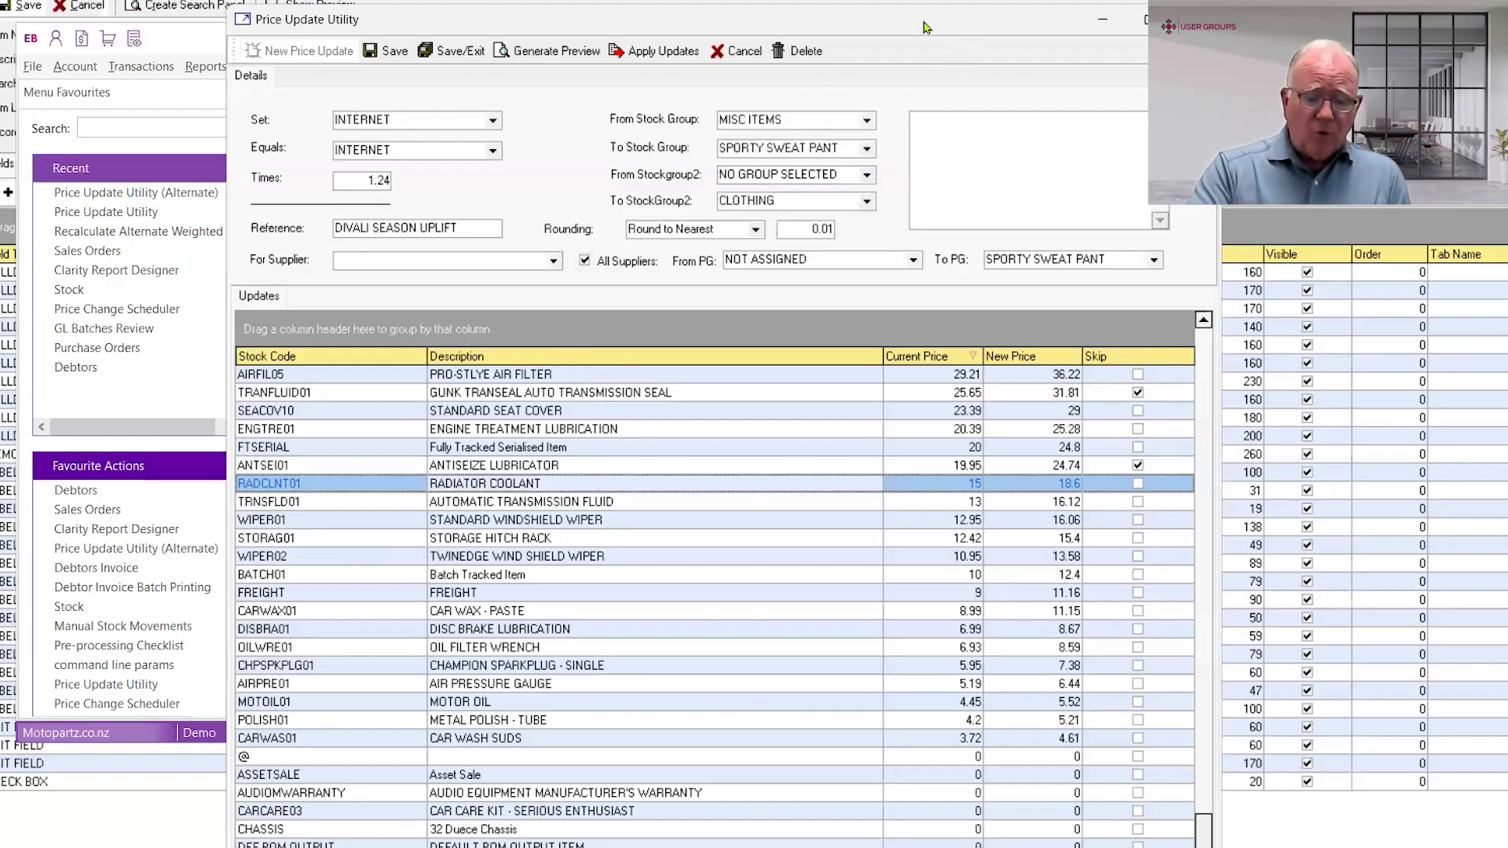
{"action": "left_click_drag", "start_coordinate": [926, 26], "coordinate": [895, 0]}
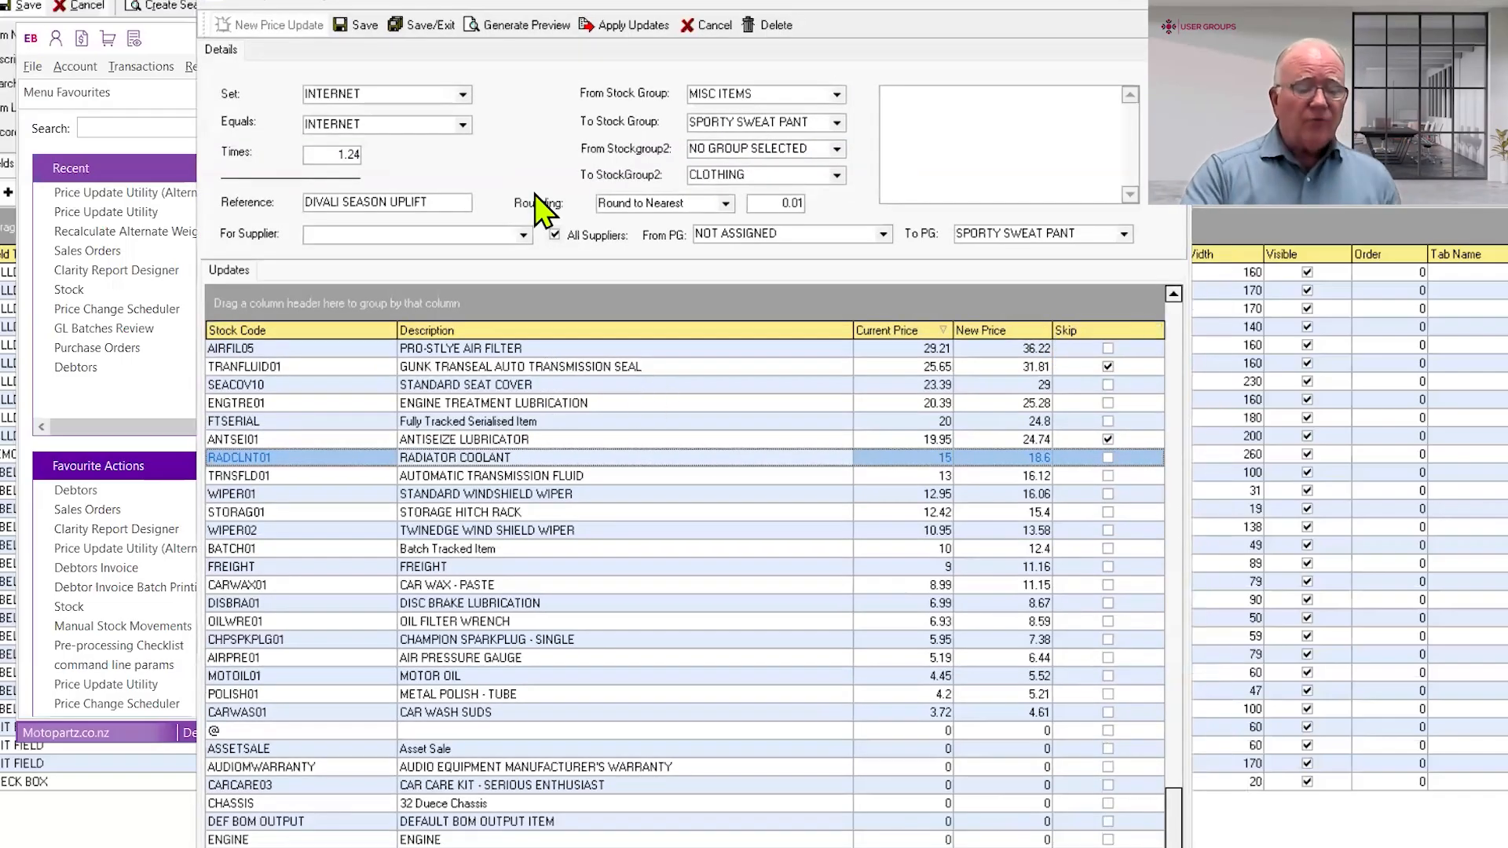
{"action": "left_click", "coordinate": [991, 118]}
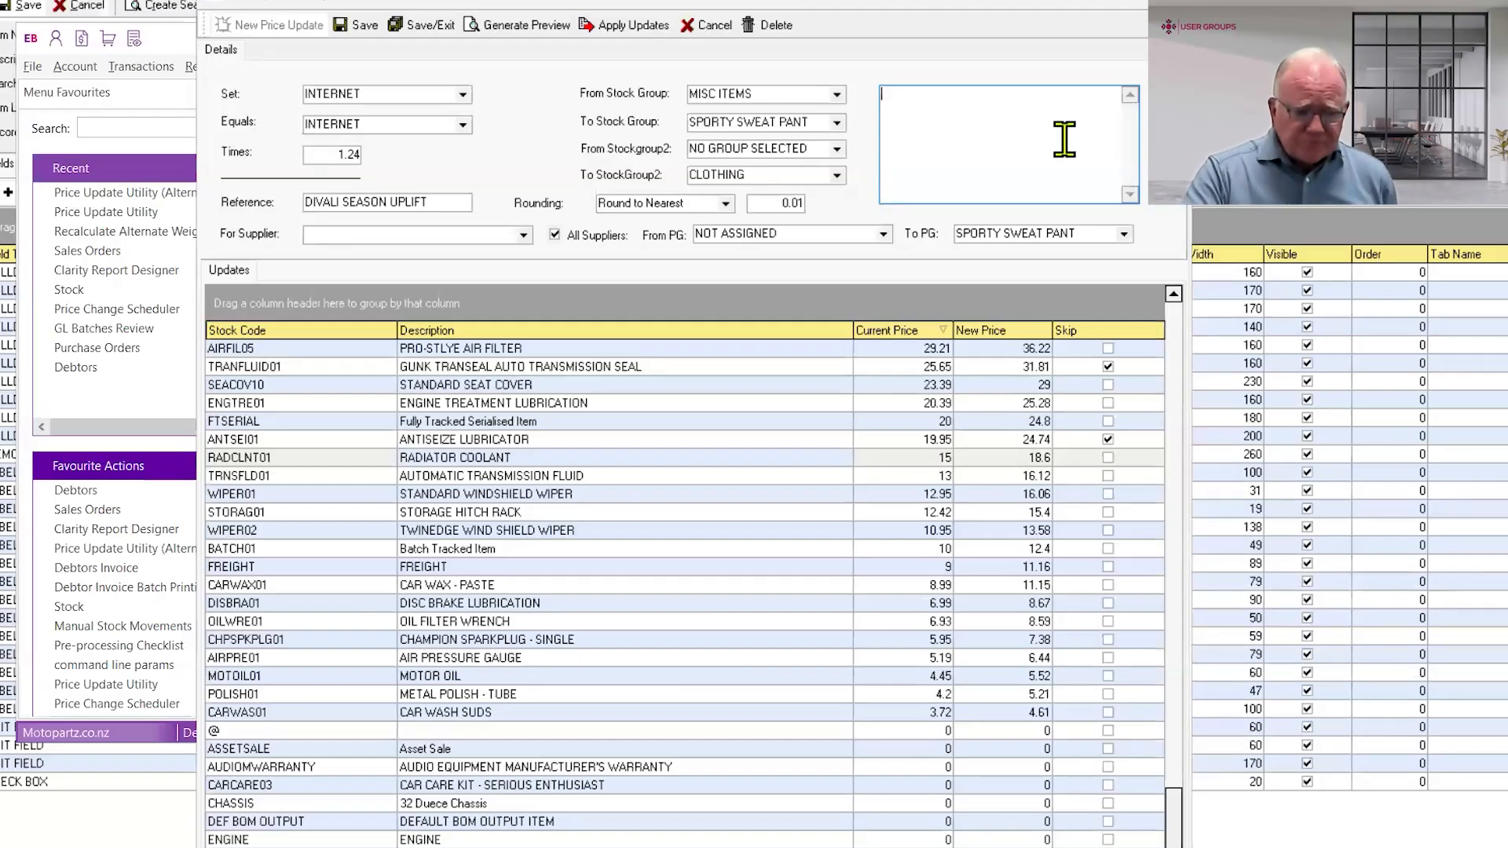
Minimise the price update and MYOB Exo Business, and leave the PRICEUPDATEPARAMS form design to return to the PRICE UPDATE UTILITY application
{"action": "left_click", "coordinate": [1067, 3]}
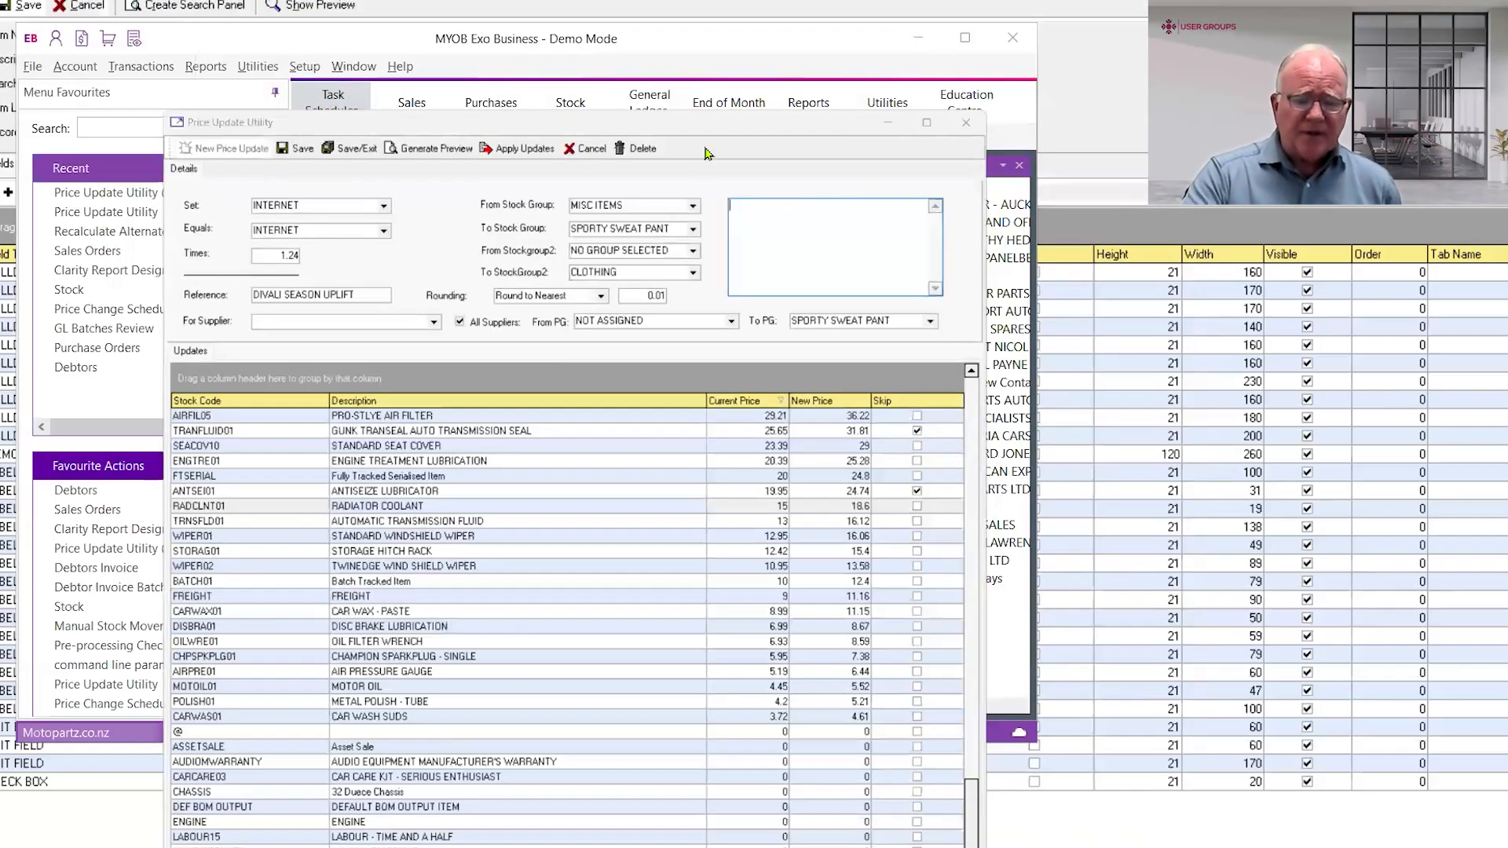
{"action": "left_click", "coordinate": [919, 41]}
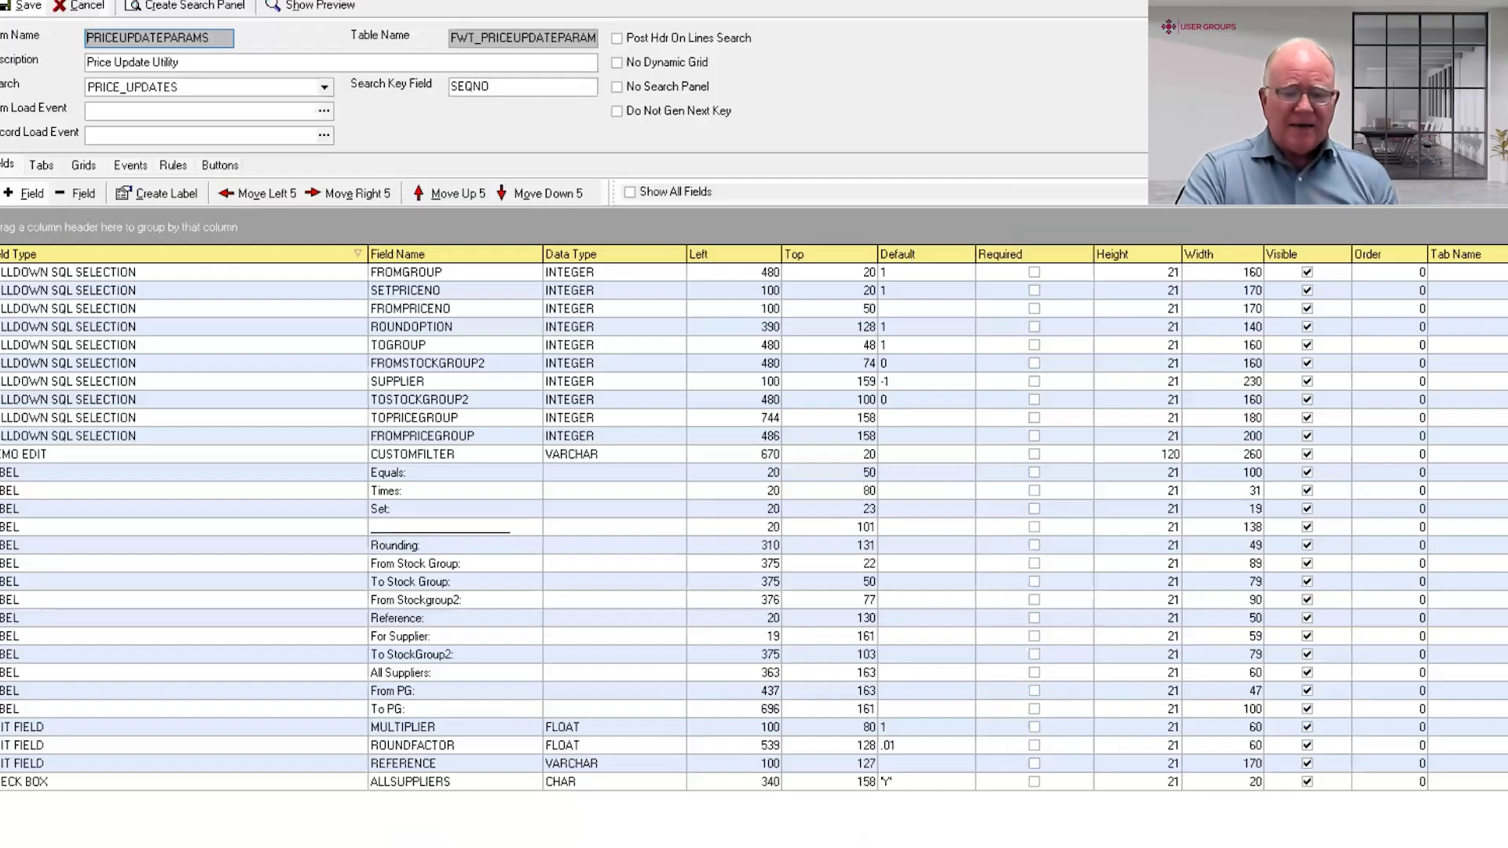
{"action": "left_click", "coordinate": [1426, 2]}
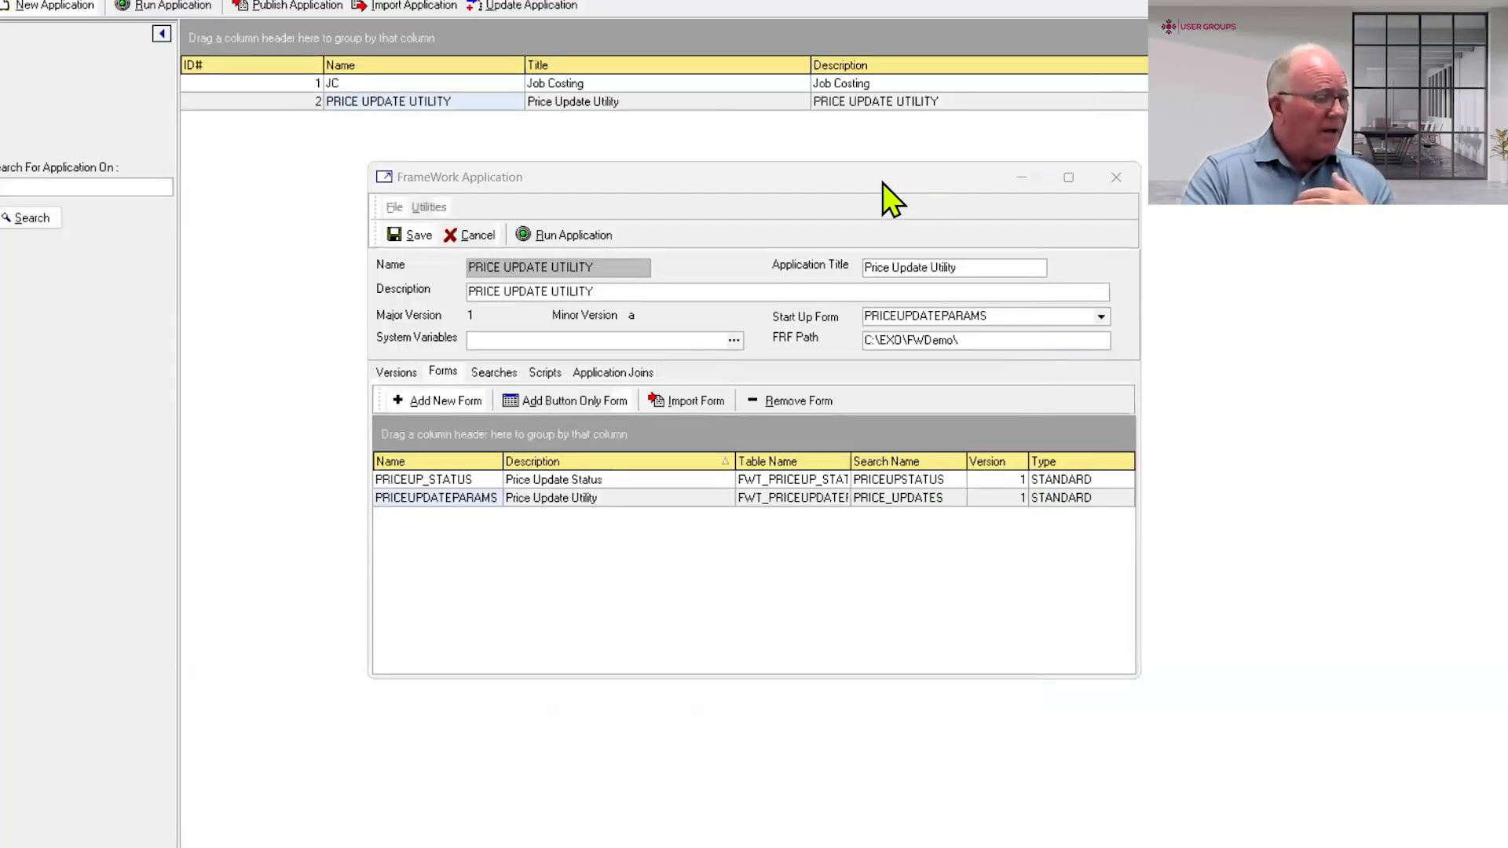